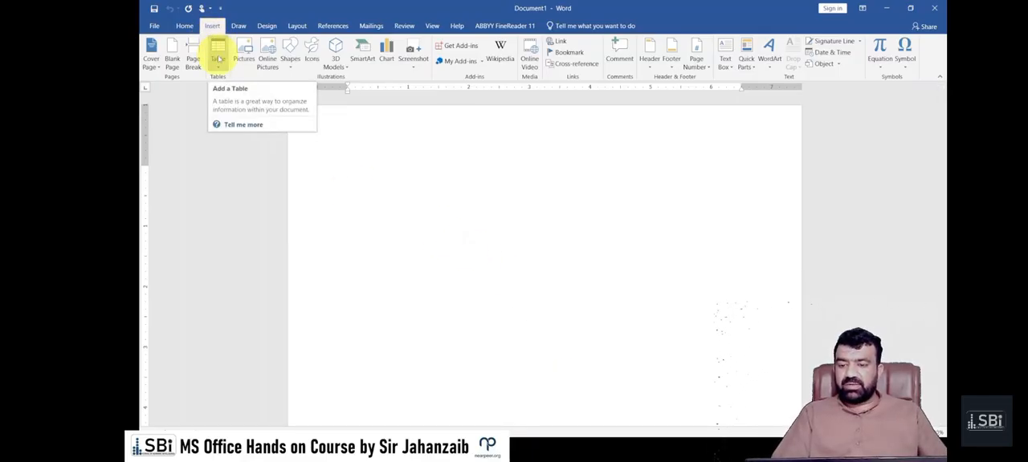
{"action": "left_click", "coordinate": [219, 60]}
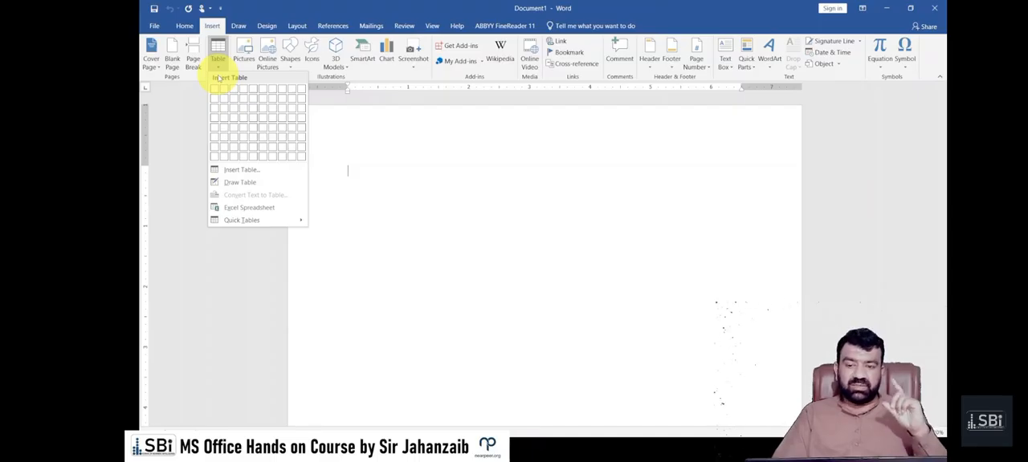
{"action": "left_click", "coordinate": [425, 200]}
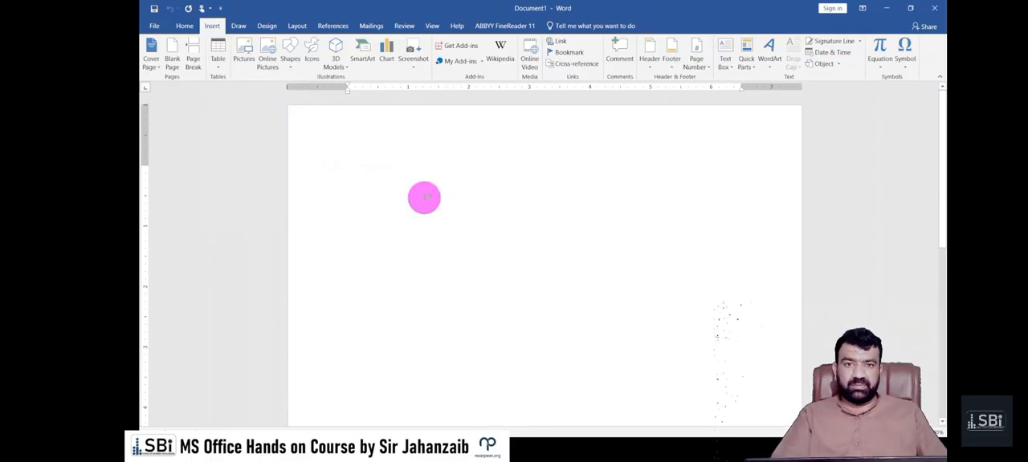
{"action": "left_click_drag", "start_coordinate": [321, 158], "coordinate": [399, 185]}
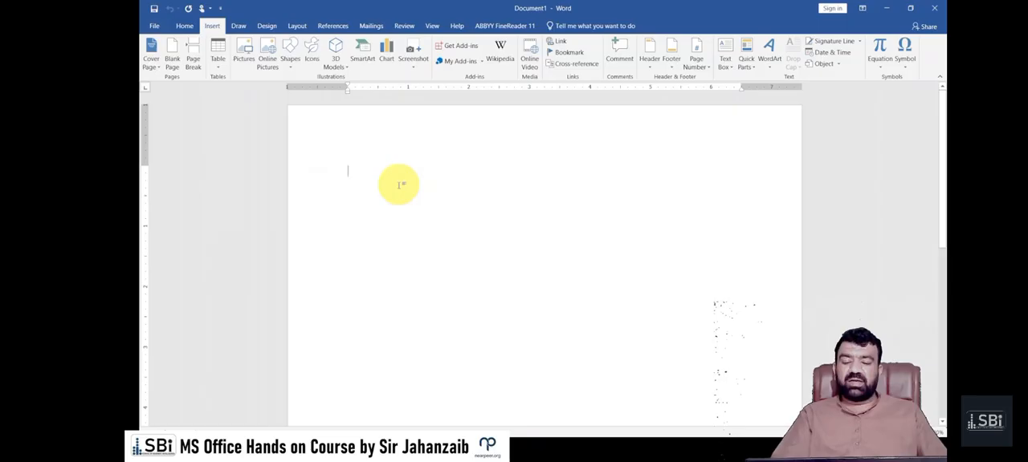
{"action": "right_click", "coordinate": [420, 222]}
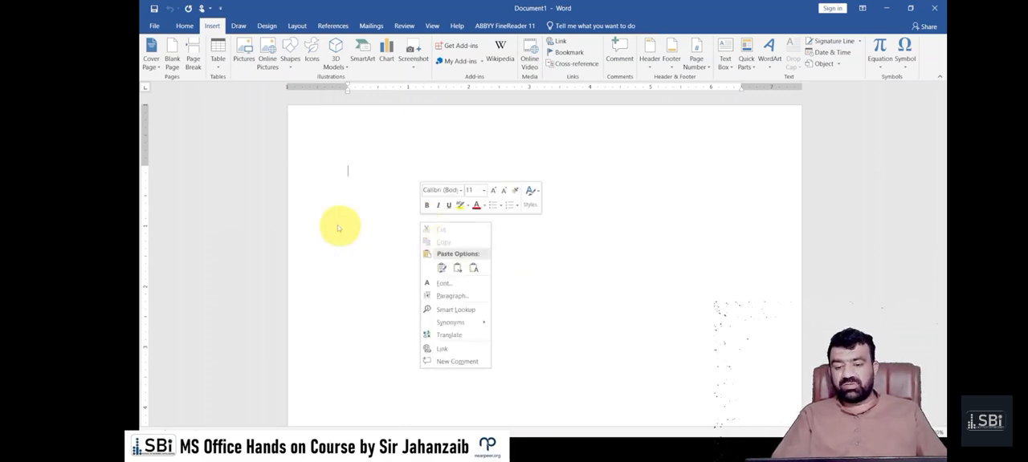
{"action": "left_click", "coordinate": [538, 143]}
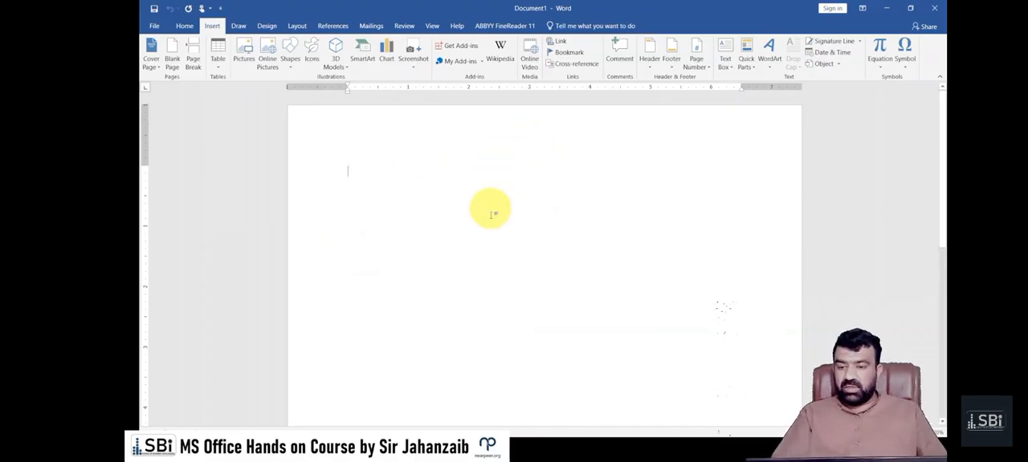
Insert a table with four columns and four rows at the start of the blank document
{"action": "left_click", "coordinate": [218, 63]}
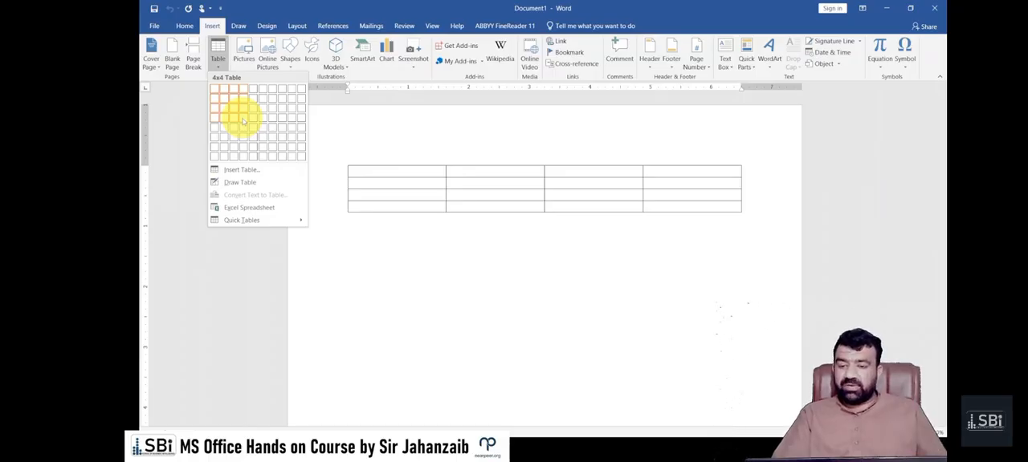
{"action": "left_click", "coordinate": [243, 121]}
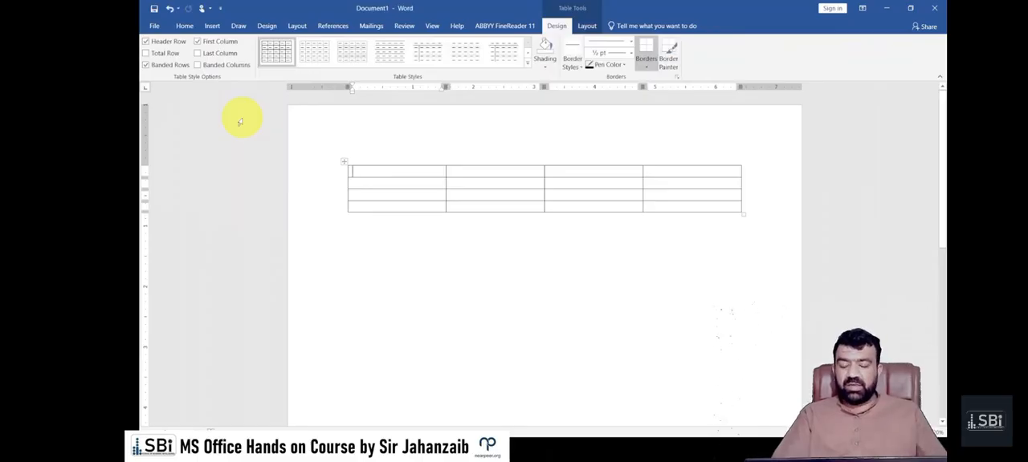
Enter Name and Address as the headings of the table's first two columns
{"action": "scroll", "coordinate": [311, 198], "scroll_direction": "up", "scroll_amount": 1}
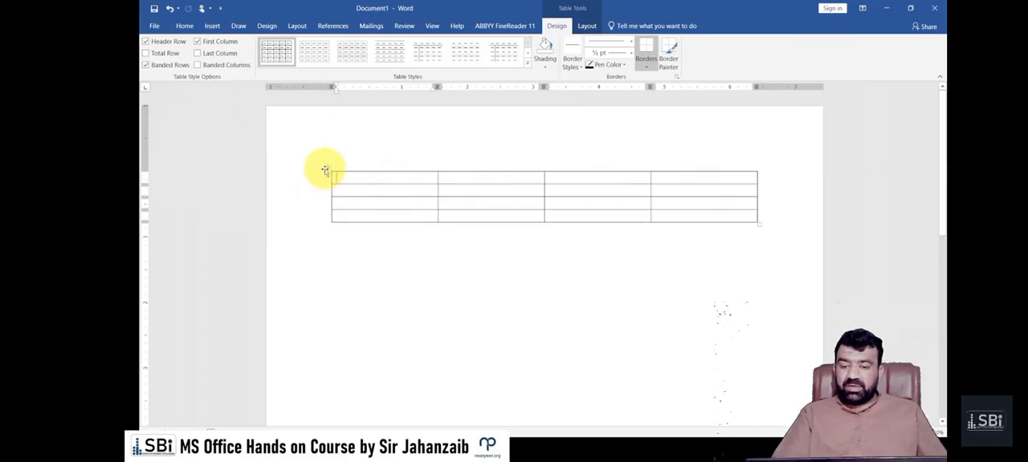
{"action": "mouse_move", "coordinate": [324, 177]}
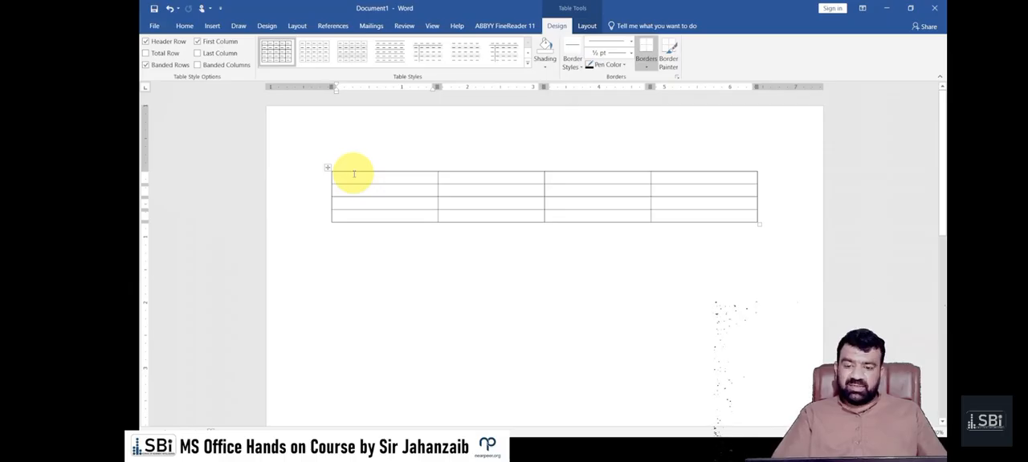
{"action": "type", "text": "Name"}
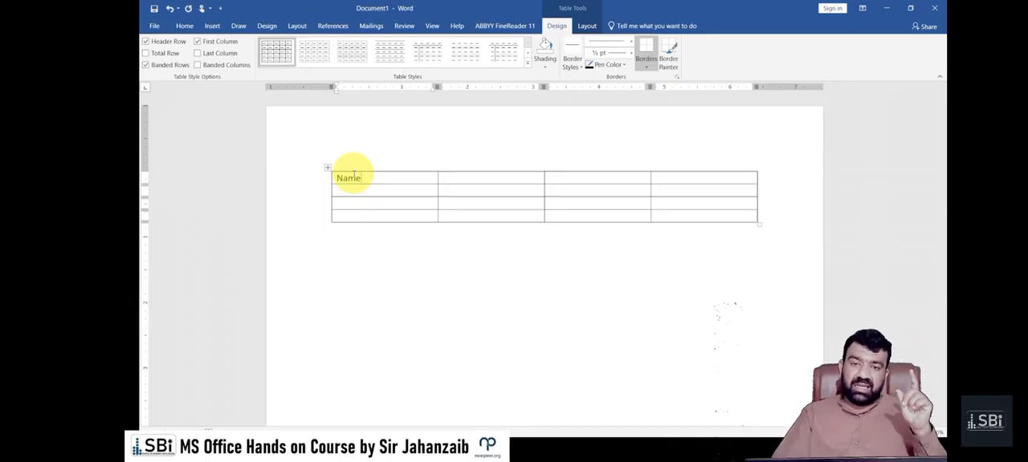
{"action": "key", "text": "Tab"}
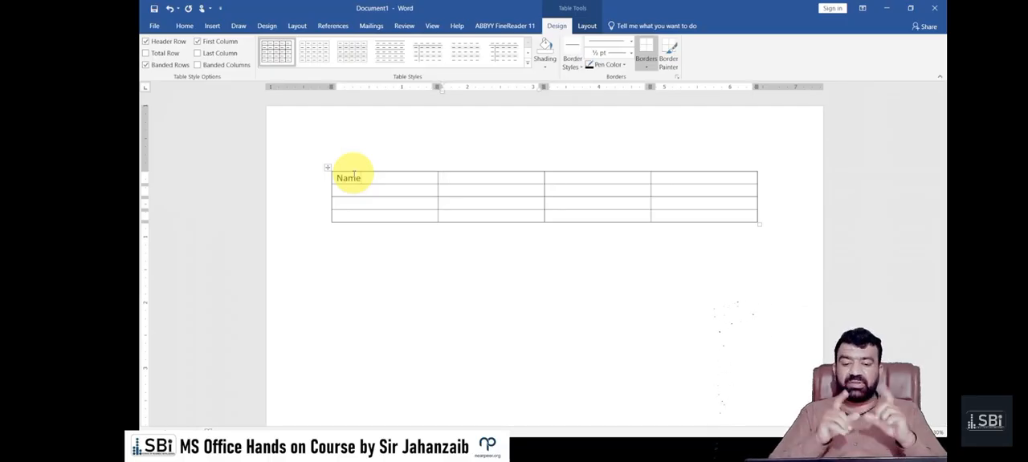
{"action": "type", "text": "Ad"}
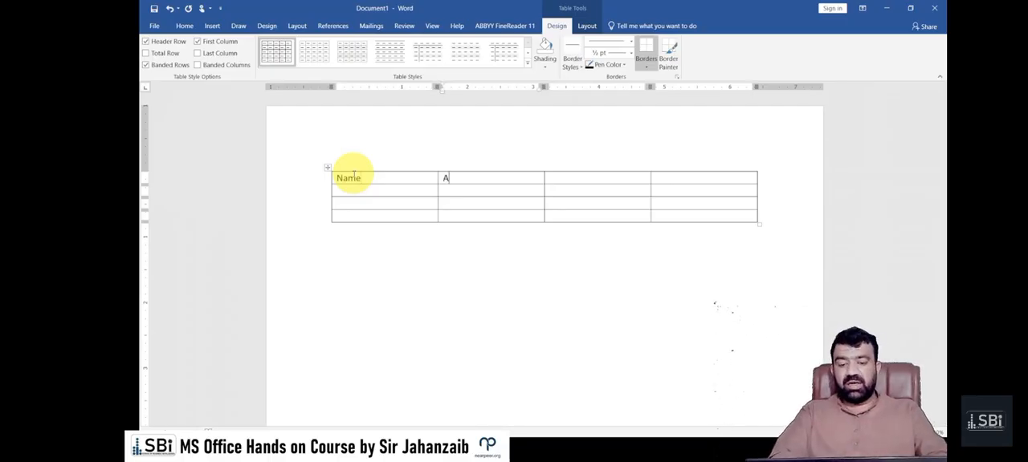
{"action": "type", "text": "dress"}
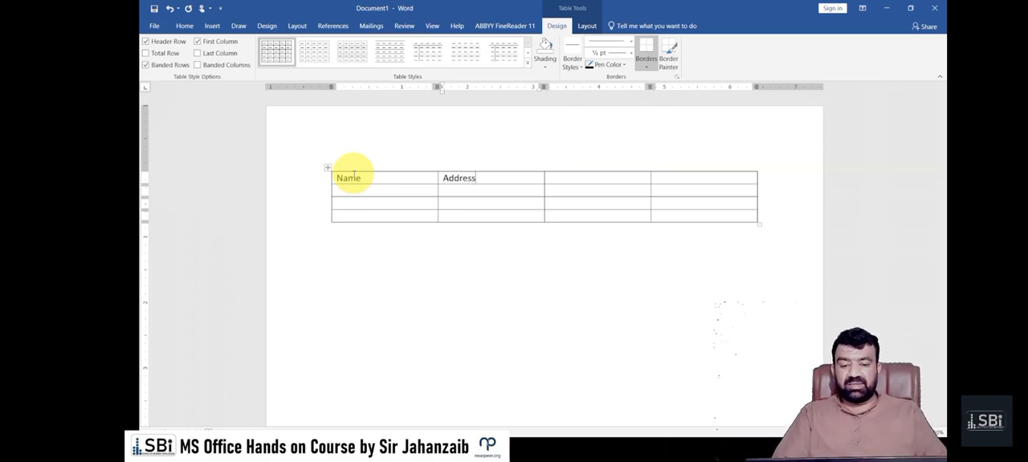
Enter Mobile # as the heading of the table's third column
{"action": "key", "text": "Tab"}
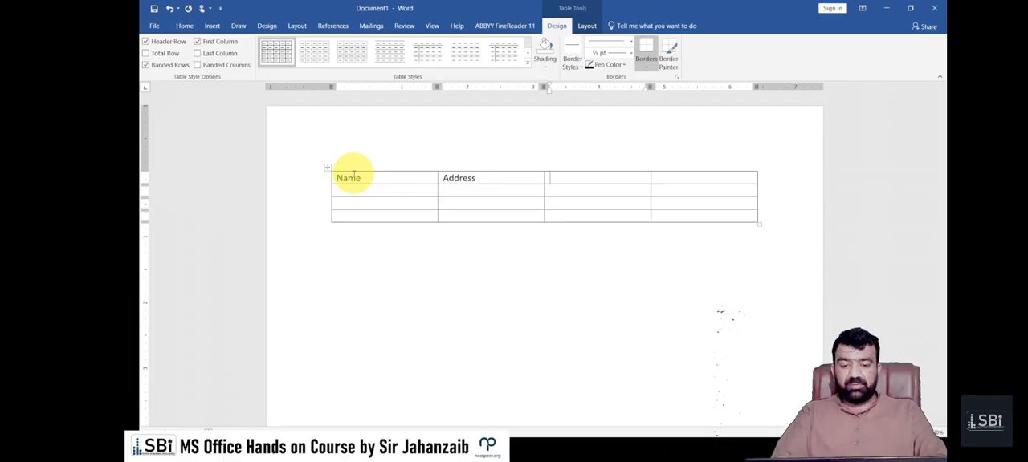
{"action": "type", "text": "Mobile #"}
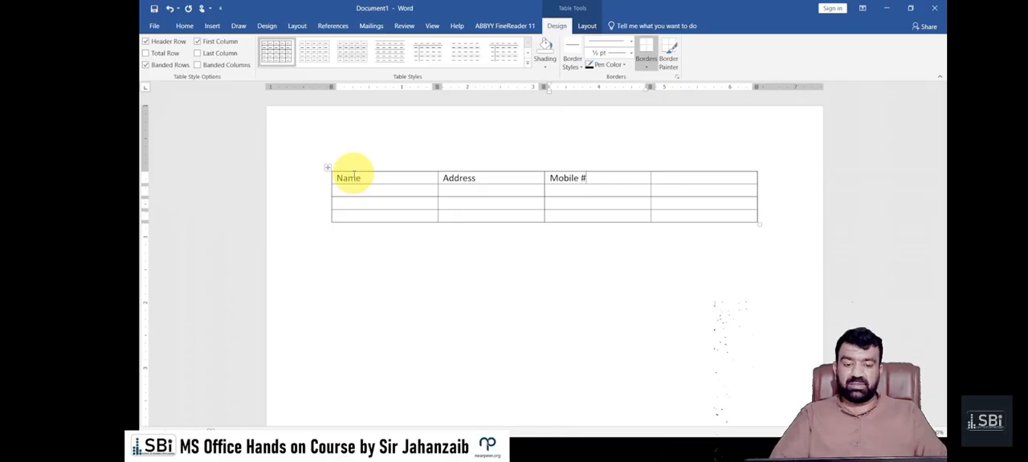
Enter Blood Group as the fourth column's heading and shorten it to BG
{"action": "key", "text": "Tab"}
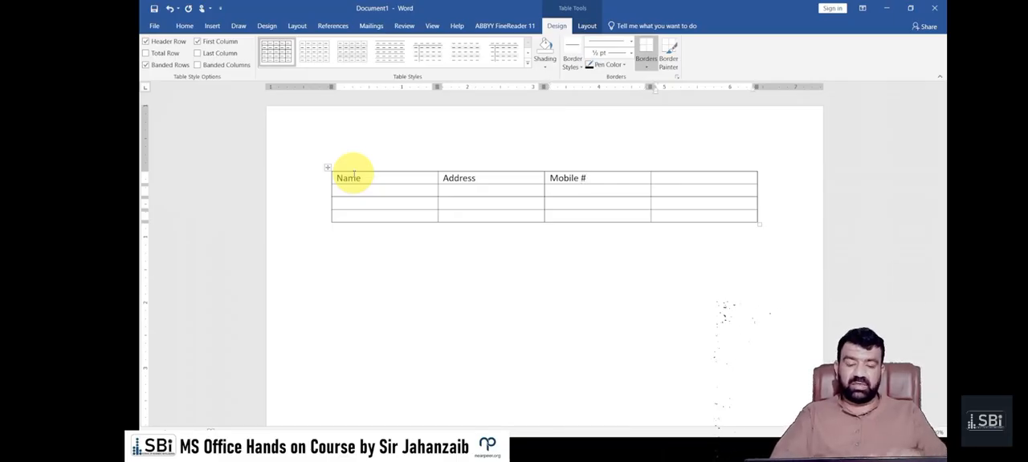
{"action": "type", "text": "Blood Group"}
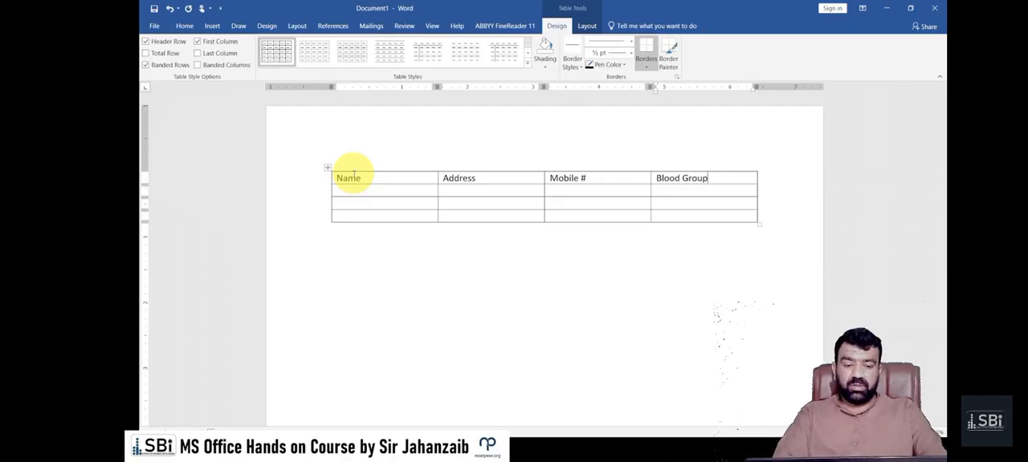
{"action": "key", "text": "ctrl+shift+Left"}
{"action": "key", "text": "ctrl+shift+Left"}
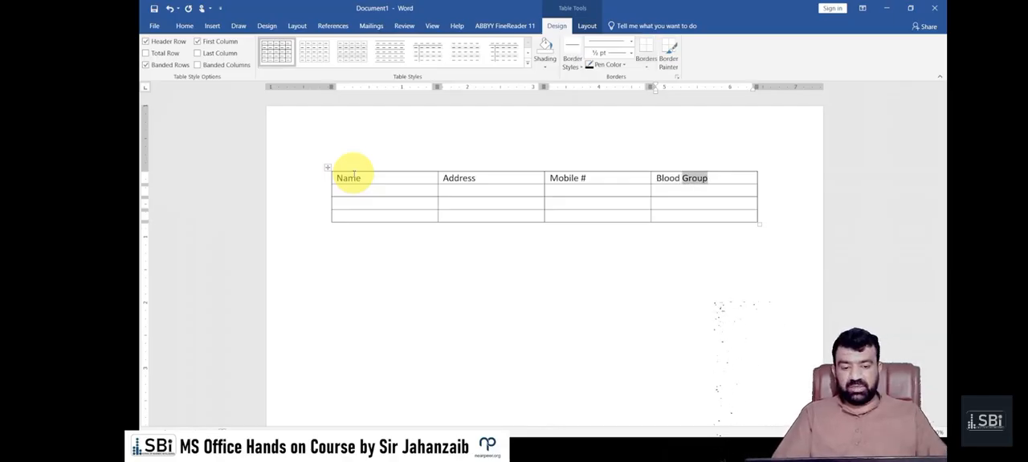
{"action": "type", "text": "B"}
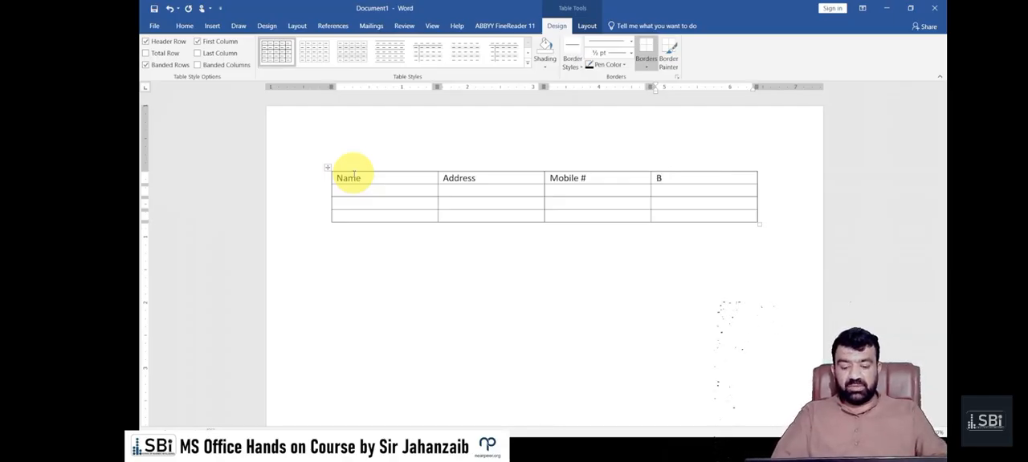
{"action": "type", "text": "G"}
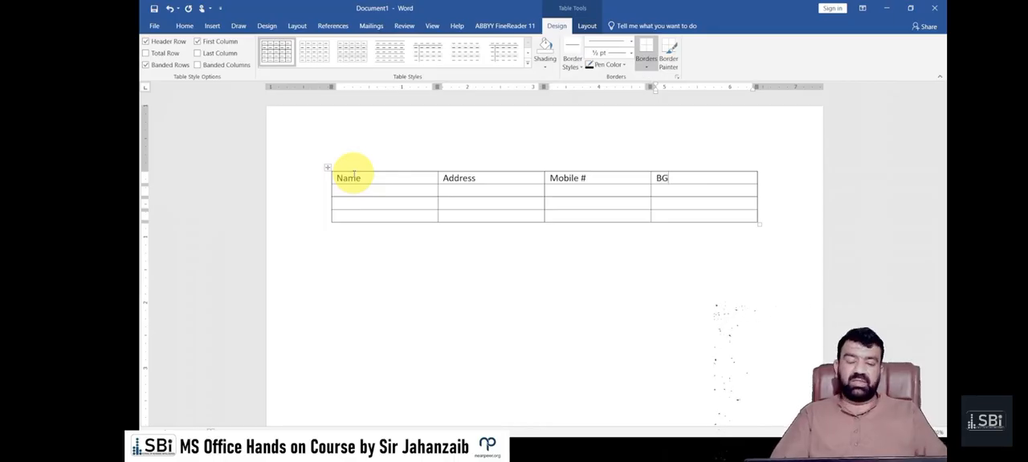
{"action": "key", "text": "Tab"}
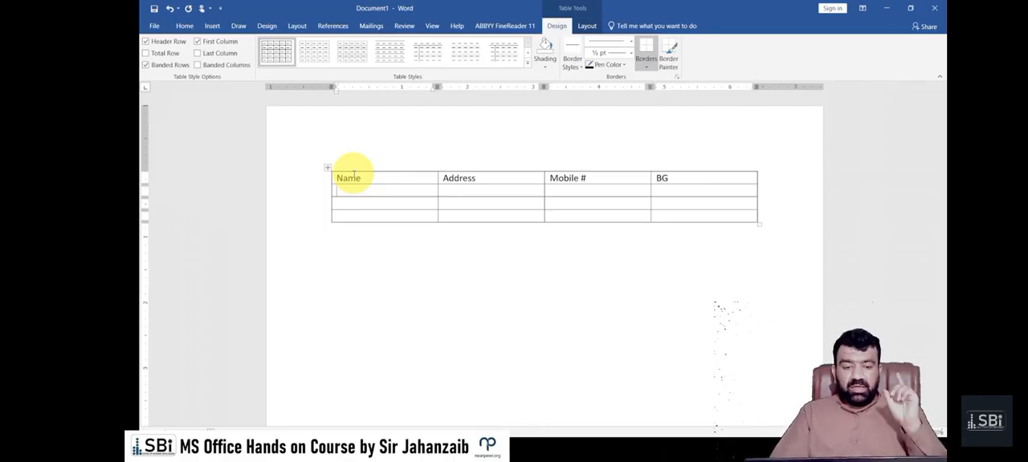
{"action": "key", "text": "shift+Tab"}
{"action": "key", "text": "Right"}
{"action": "key", "text": "Tab"}
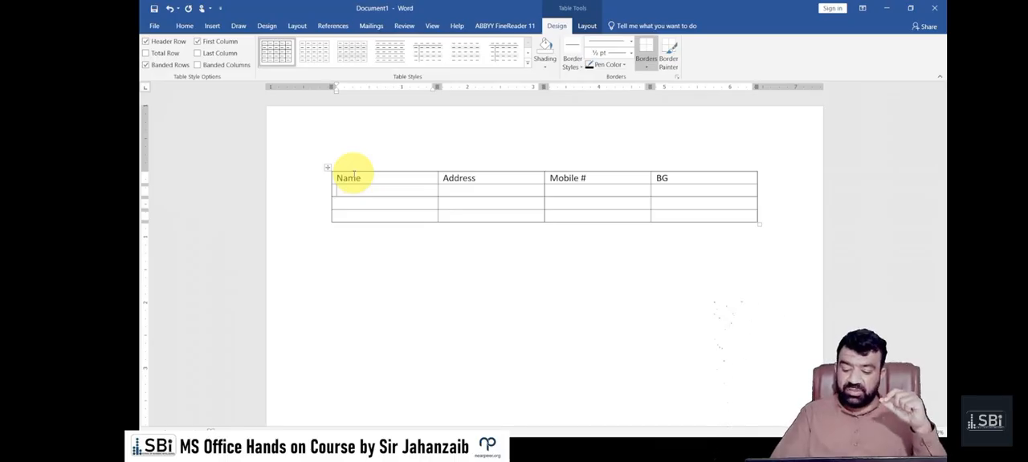
Go back to the Address heading and extend it to read "Address of person"
{"action": "key", "text": "shift+Tab"}
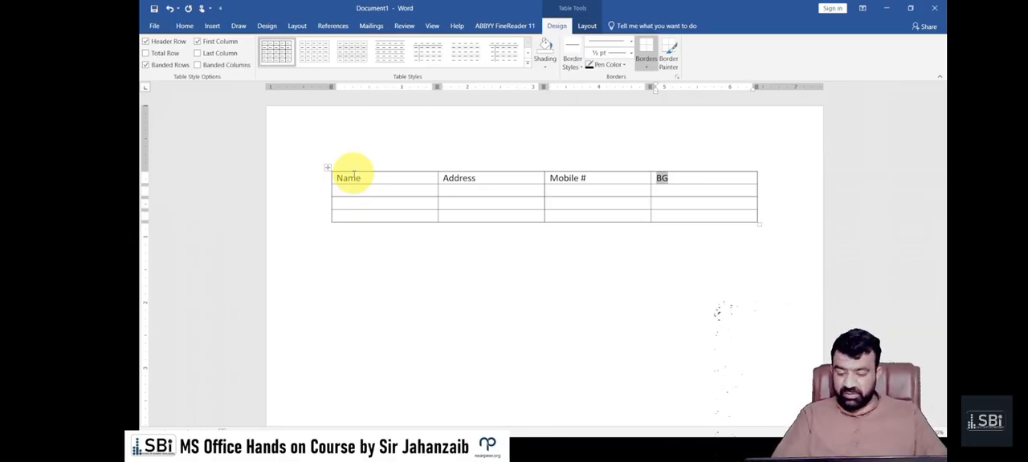
{"action": "key", "text": "shift+Tab"}
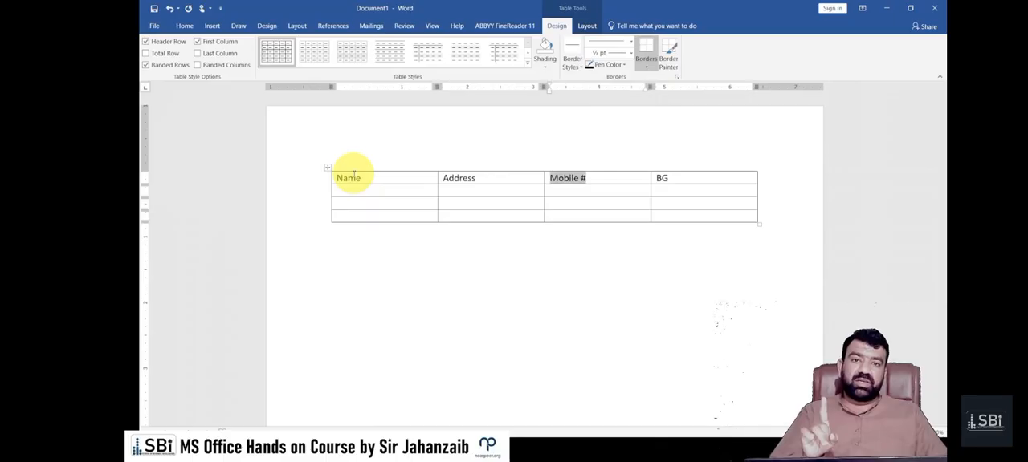
{"action": "key", "text": "Right"}
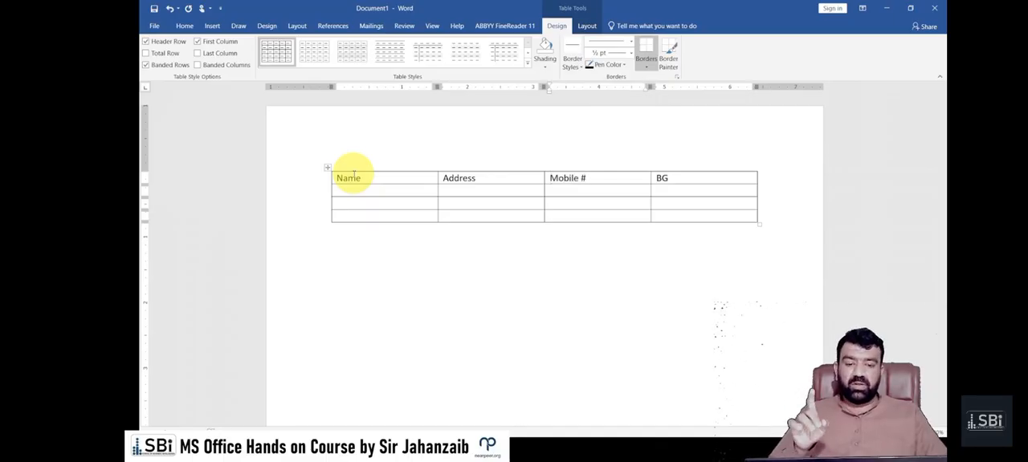
{"action": "key", "text": "shift+Tab"}
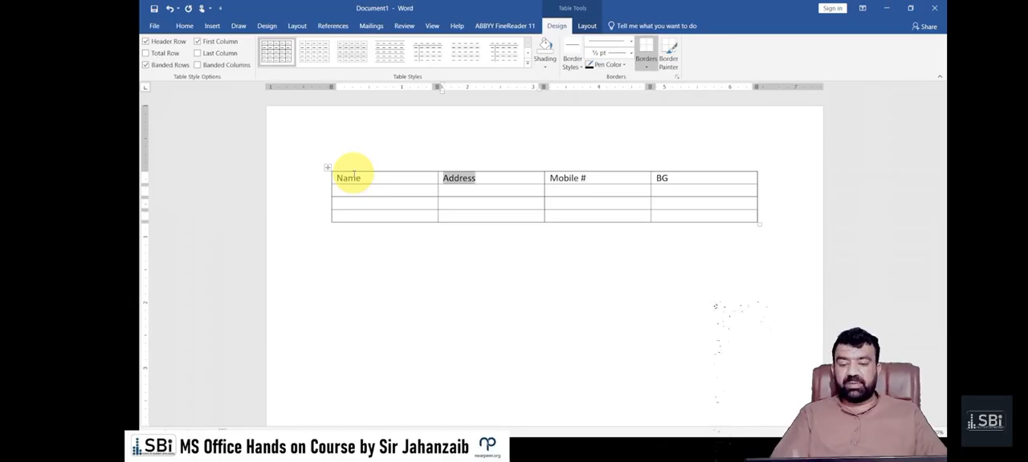
{"action": "key", "text": "Right"}
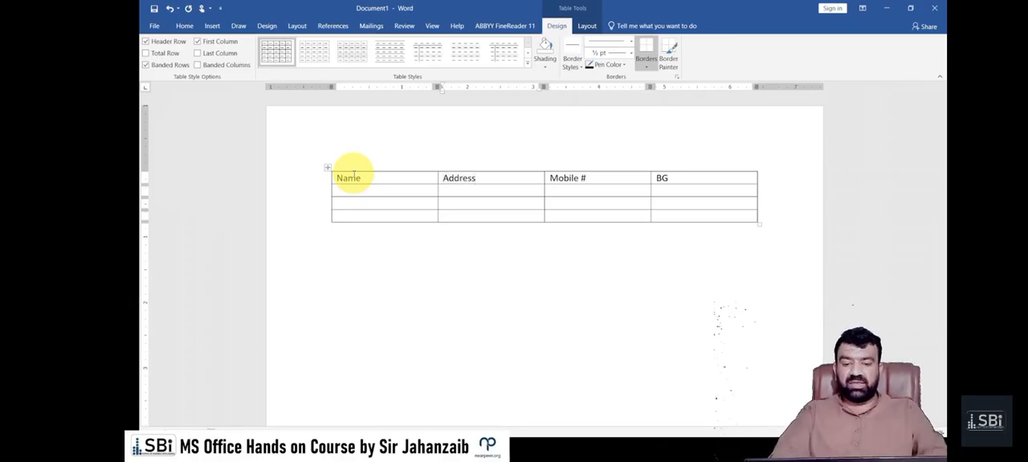
{"action": "type", "text": "of perso"}
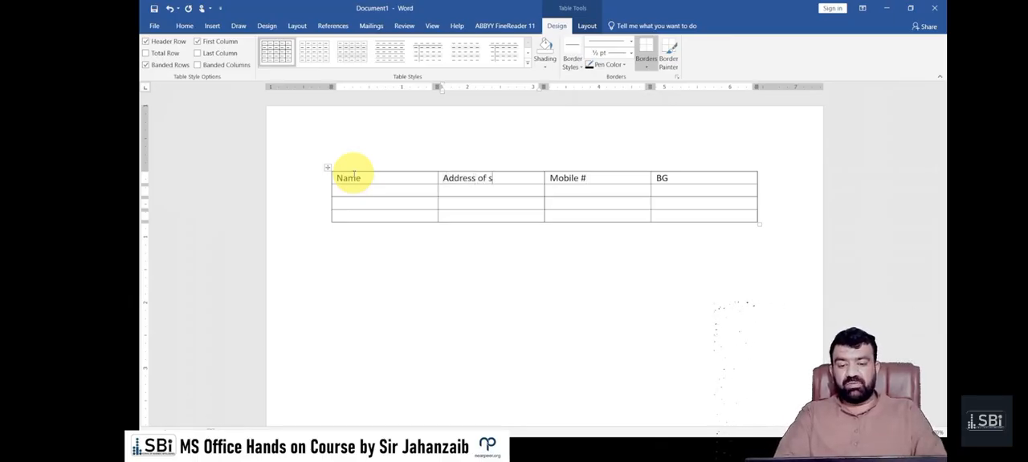
{"action": "type", "text": "n"}
Enter the person's name with the title Mr. in the Name column of the table's second row
{"action": "key", "text": "Tab"}
{"action": "key", "text": "Tab"}
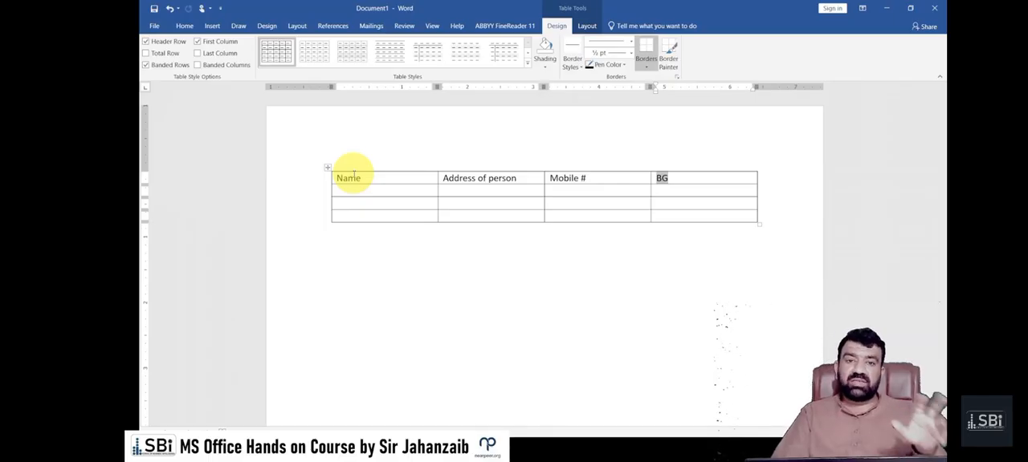
{"action": "key", "text": "Tab"}
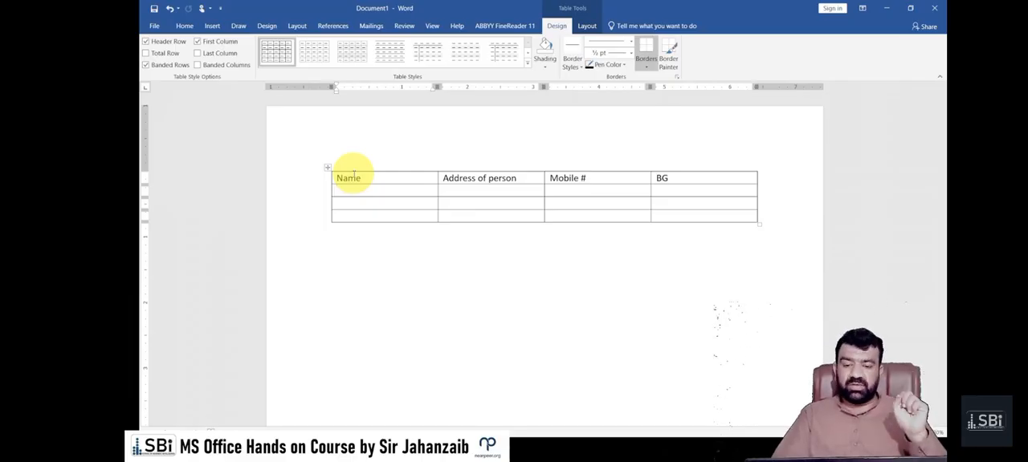
{"action": "type", "text": "Mr."}
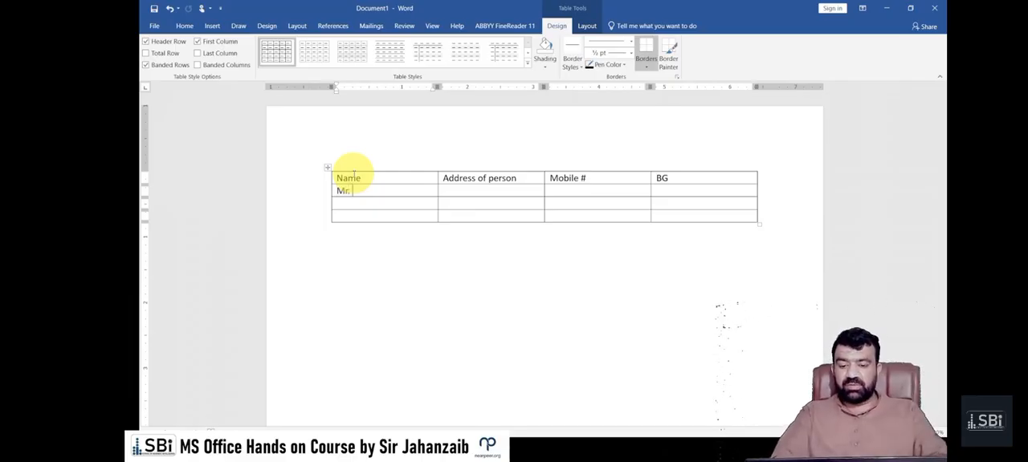
{"action": "type", "text": " Jahanzaib"}
Enter the person's postal address in the Address of person column of the table's second row
{"action": "key", "text": "Tab"}
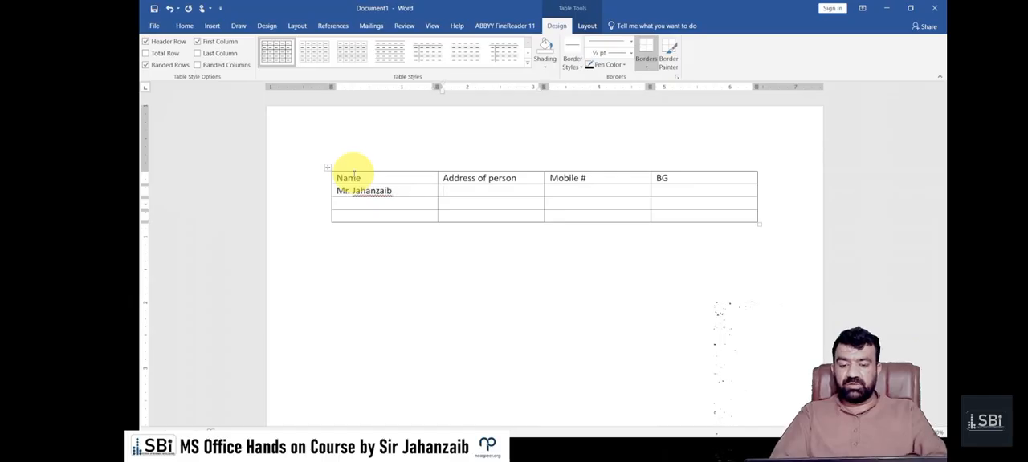
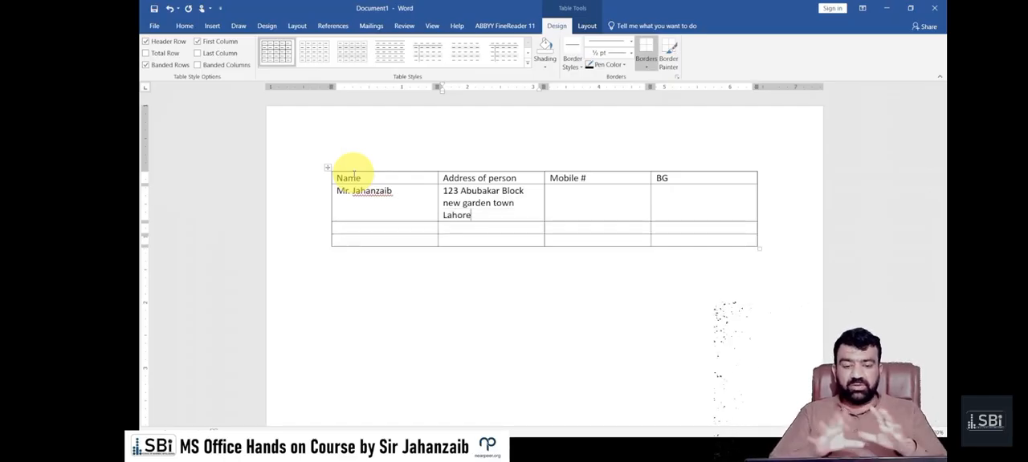
Complete the second row with the person's mobile number and A+ as the blood group
{"action": "key", "text": "Tab"}
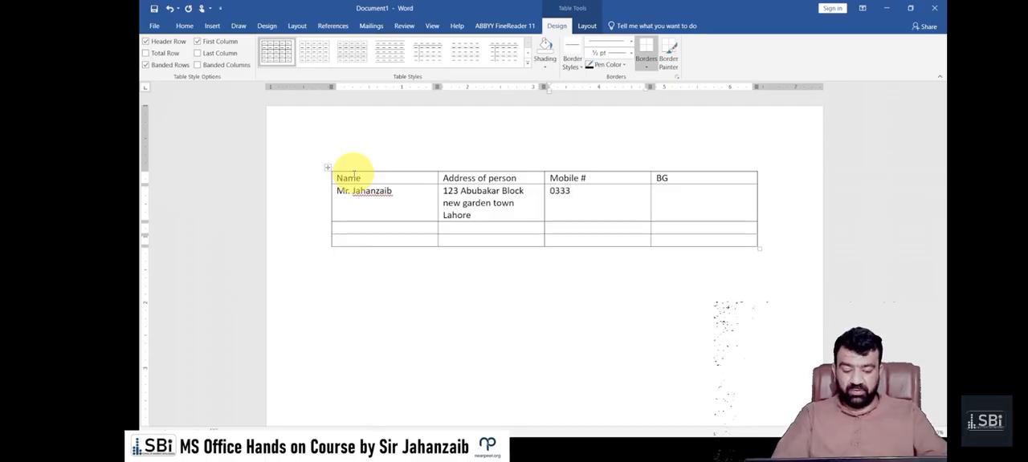
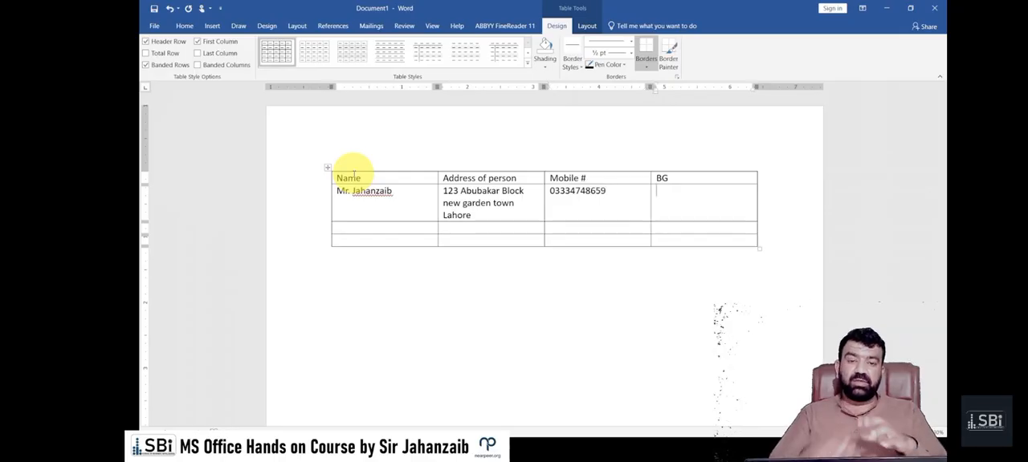
{"action": "type", "text": "A+"}
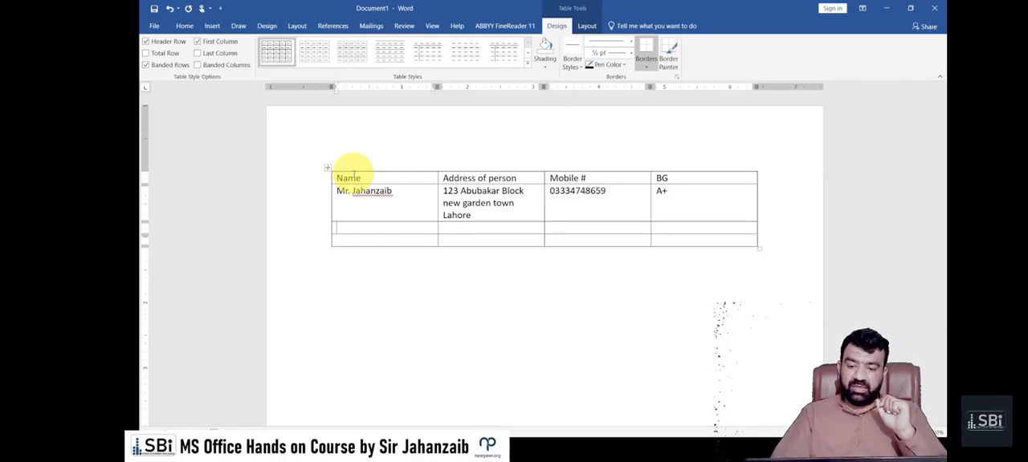
Enter the second person's name with the title Mr in the Name column of the third row
{"action": "key", "text": "Tab"}
{"action": "type", "text": "Mr"}
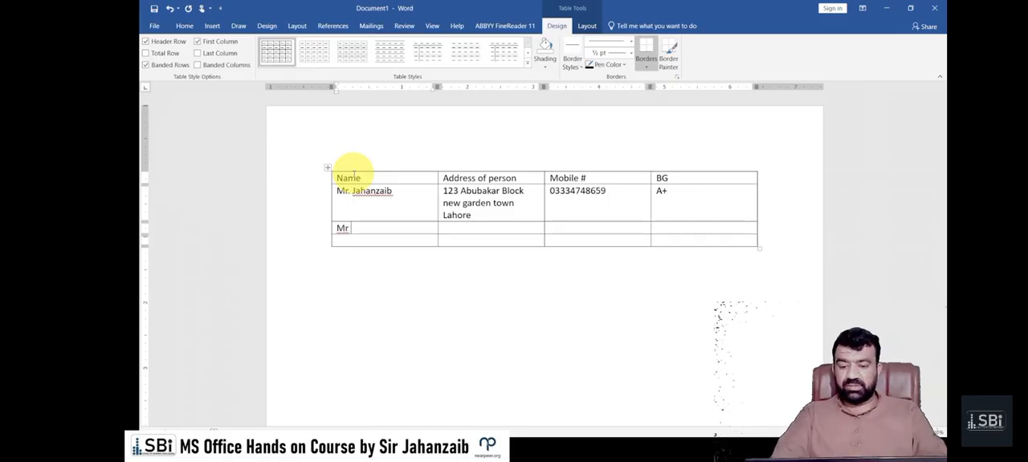
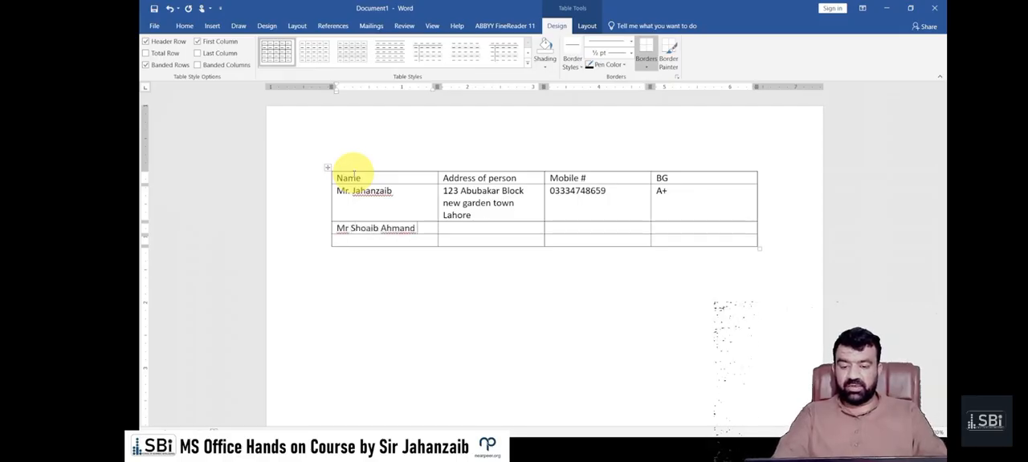
{"action": "type", "text": "d"}
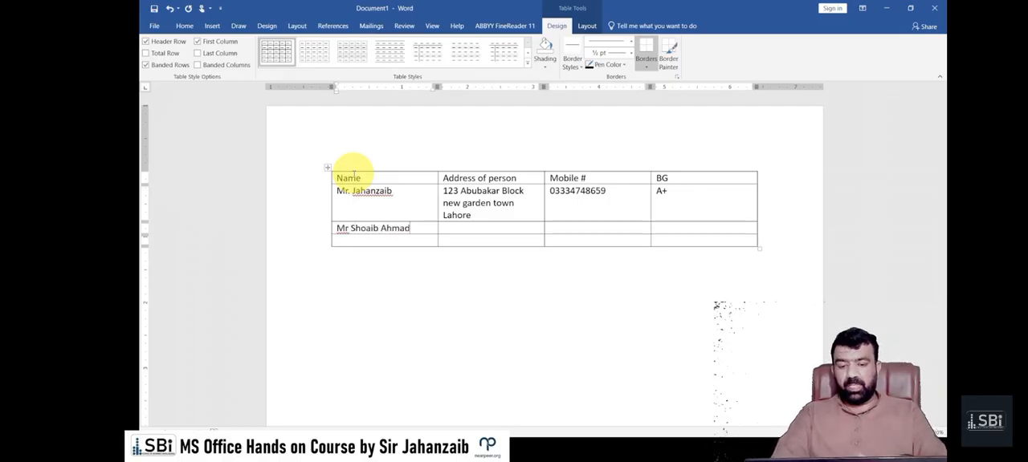
Fill in the second person's postal address in the third row's Address of person cell
{"action": "key", "text": "Tab"}
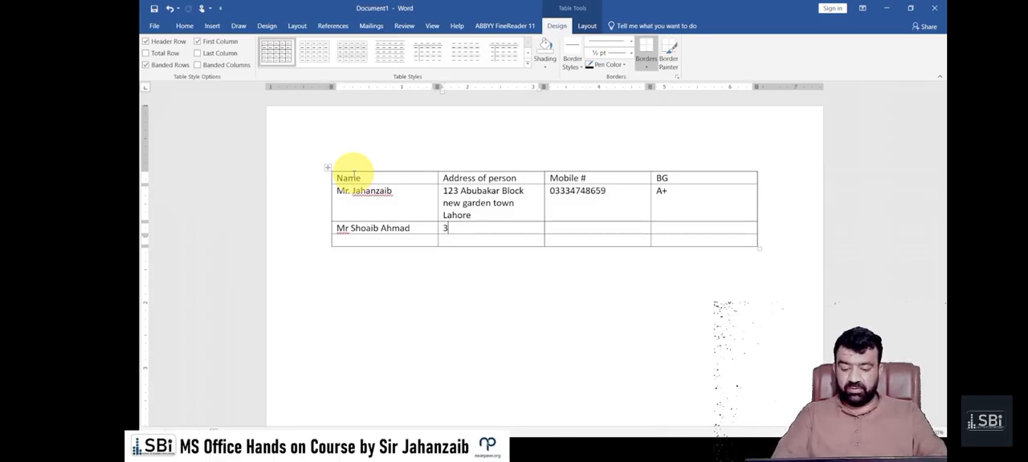
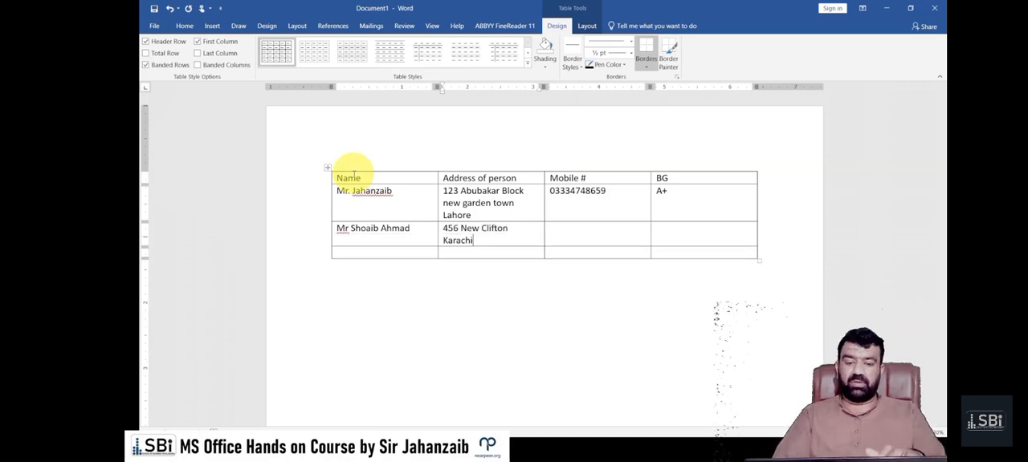
Complete the third row with the second person's mobile number and B+ as the blood group
{"action": "key", "text": "Tab"}
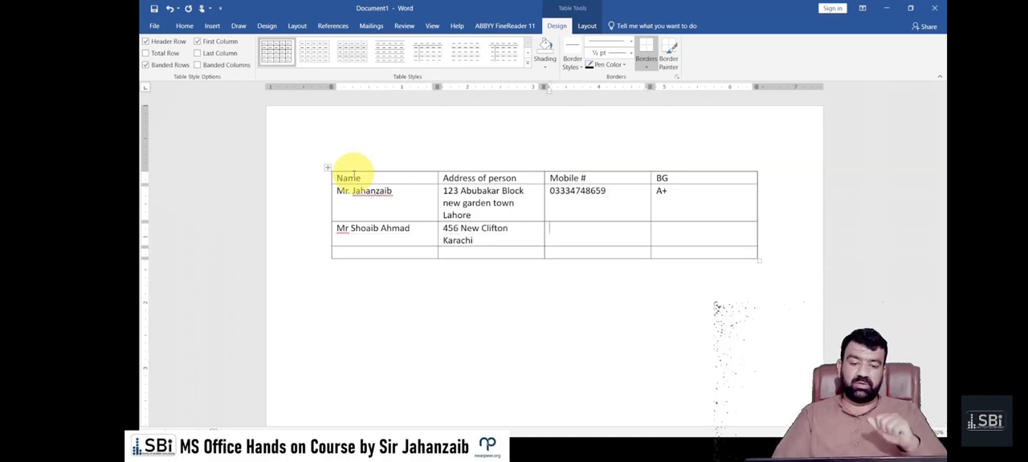
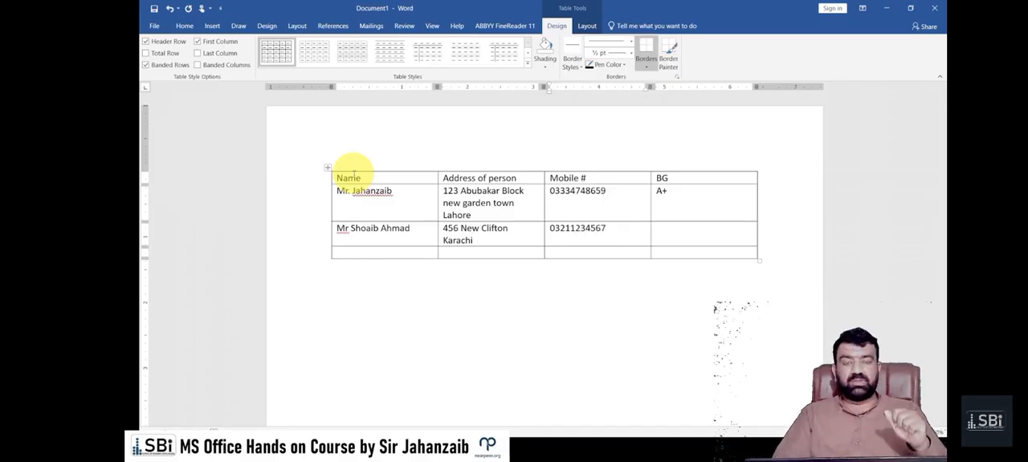
{"action": "key", "text": "Tab"}
{"action": "type", "text": "B"}
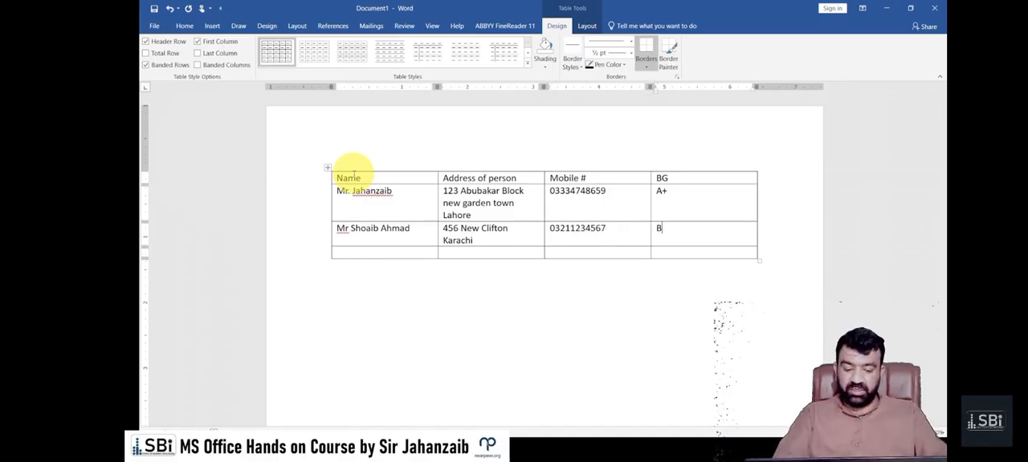
{"action": "type", "text": "+"}
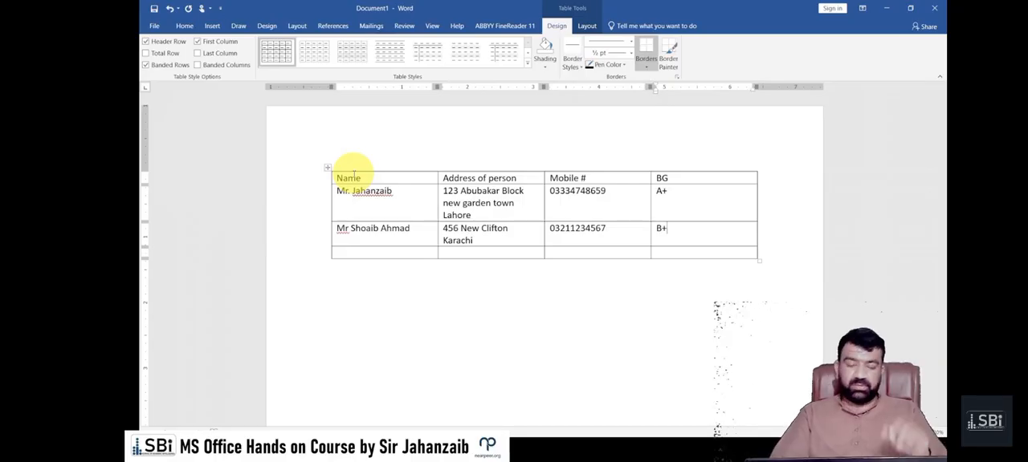
Enter the third person's full name with the title Mr in the Name column of the fourth row
{"action": "key", "text": "Tab"}
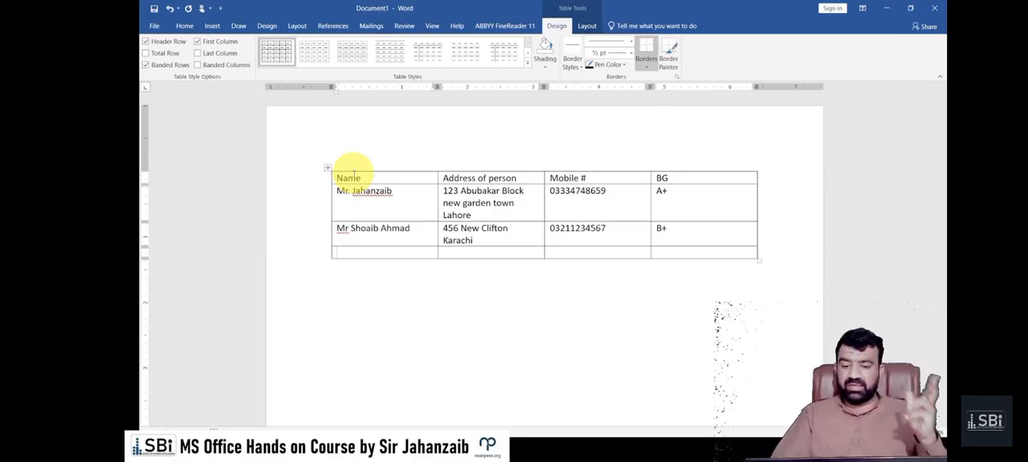
{"action": "type", "text": "M"}
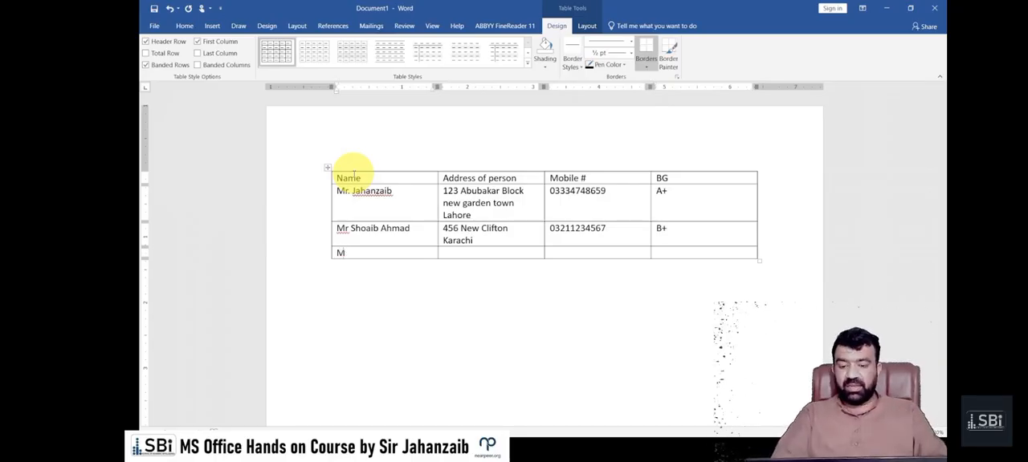
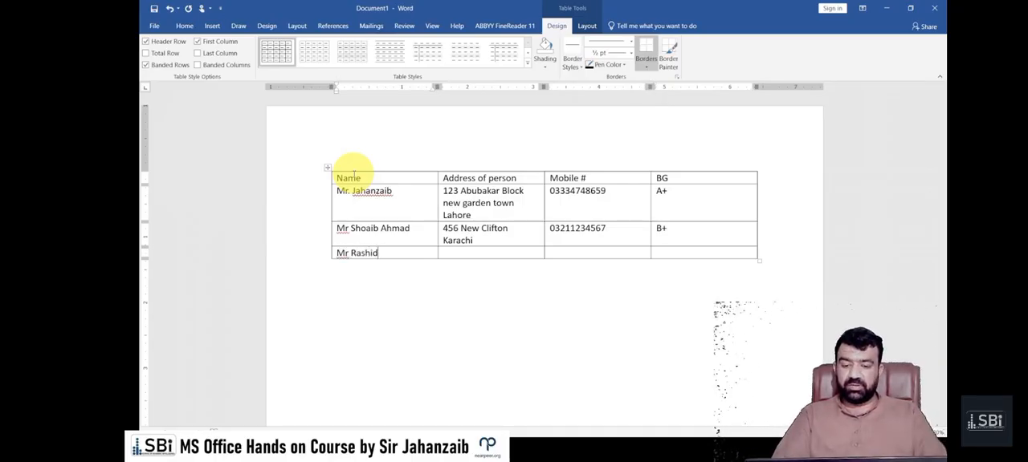
Fill in the third person's postal address, without the country, in the fourth row's Address of person cell
{"action": "key", "text": "Tab"}
{"action": "type", "text": "1"}
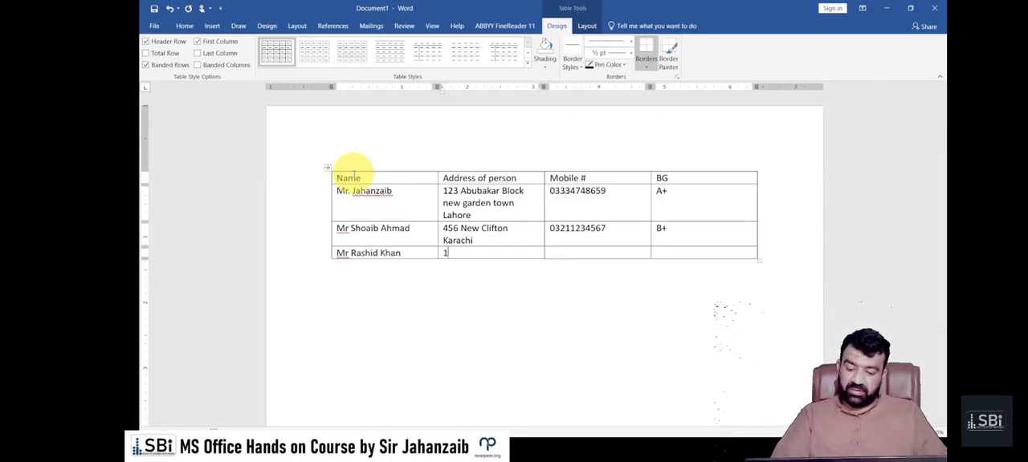
{"action": "key", "text": "BackSpace"}
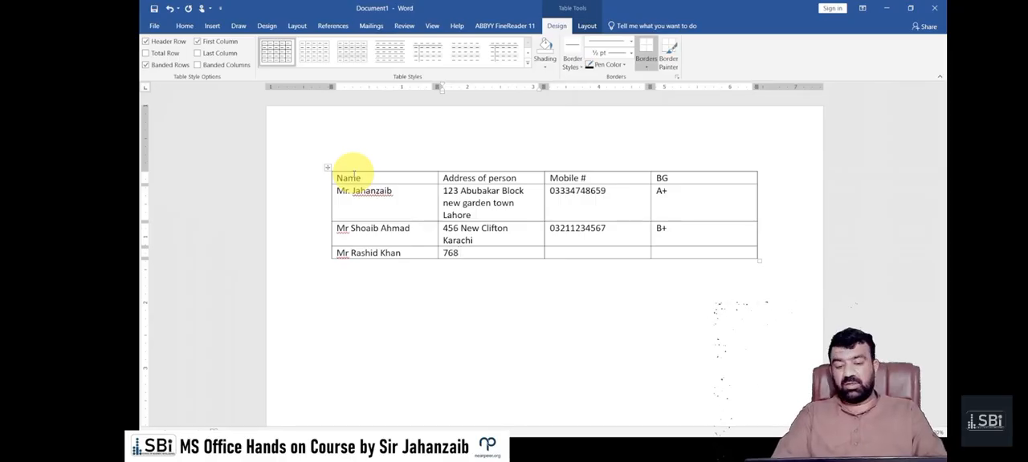
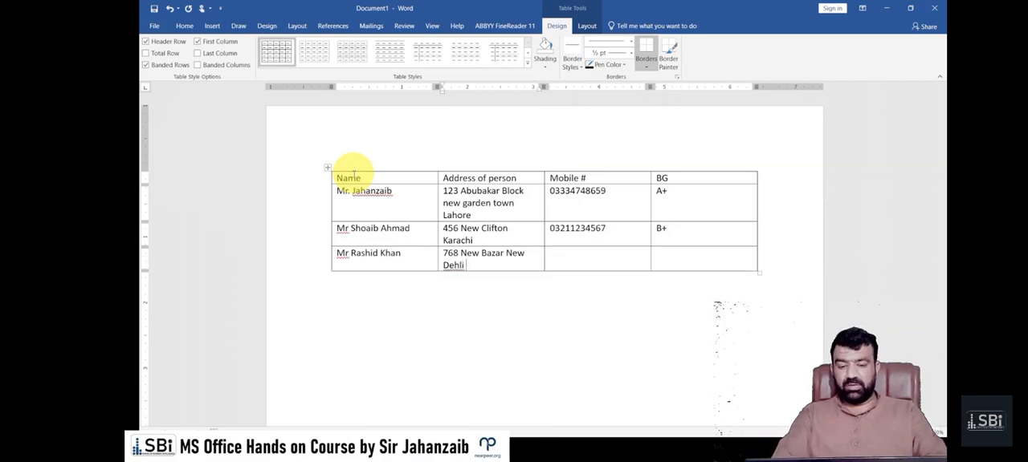
Enter the third person's mobile number with the country code +91 in the fourth row's Mobile # cell
{"action": "key", "text": "Tab"}
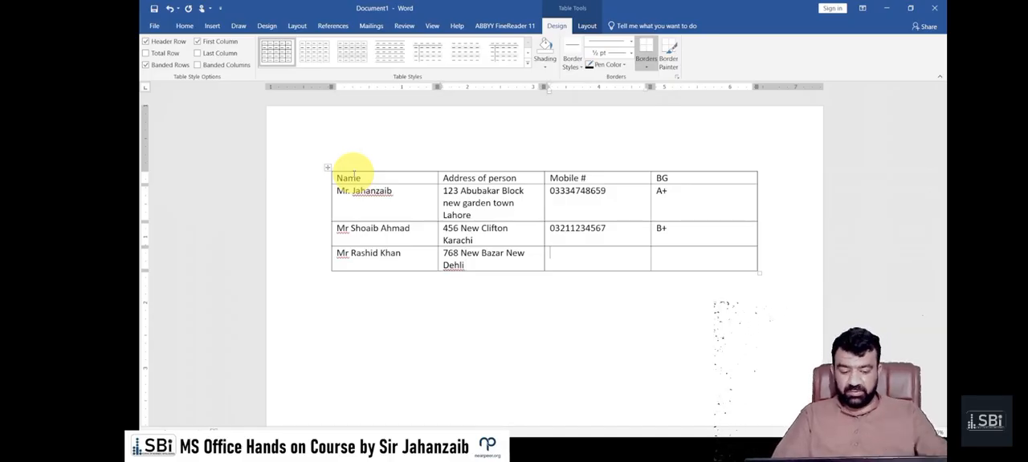
{"action": "type", "text": "1"}
{"action": "key", "text": "BackSpace"}
{"action": "type", "text": "0"}
{"action": "key", "text": "BackSpace"}
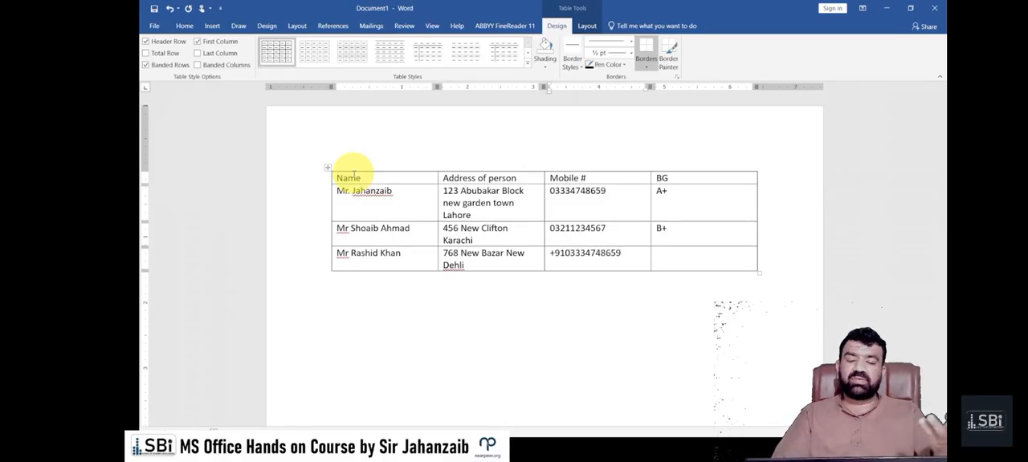
Complete the fourth row by entering O+ as the third person's blood group in the BG column
{"action": "key", "text": "Tab"}
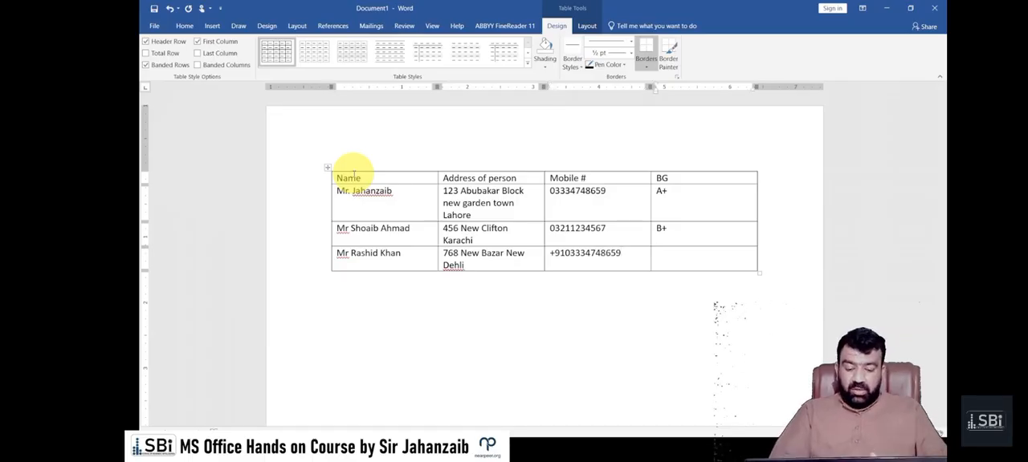
{"action": "type", "text": "Iftari"}
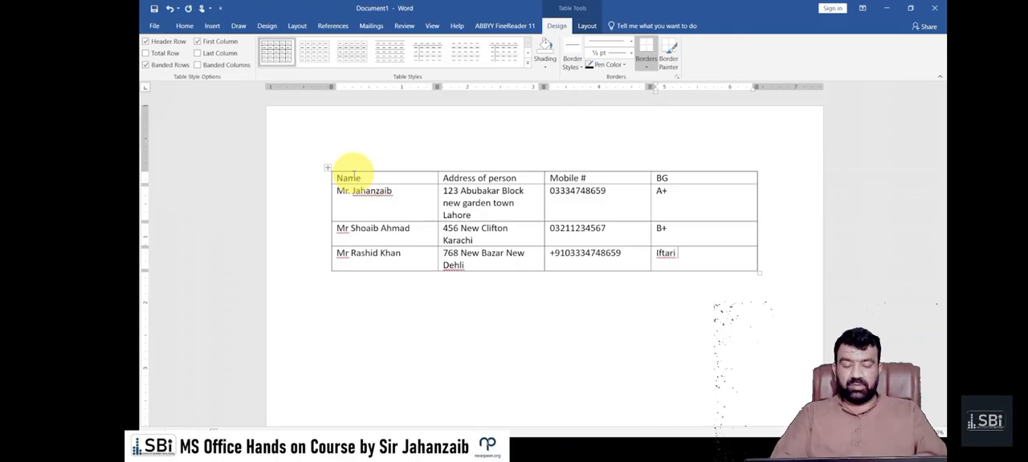
{"action": "key", "text": "BackSpace"}
{"action": "key", "text": "BackSpace"}
{"action": "key", "text": "BackSpace"}
{"action": "key", "text": "BackSpace"}
{"action": "key", "text": "BackSpace"}
{"action": "key", "text": "BackSpace"}
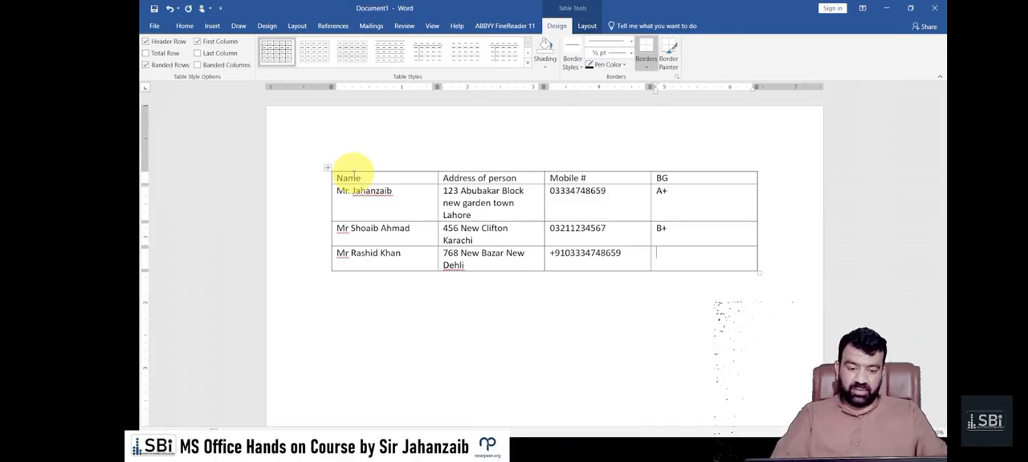
{"action": "type", "text": "PTI"}
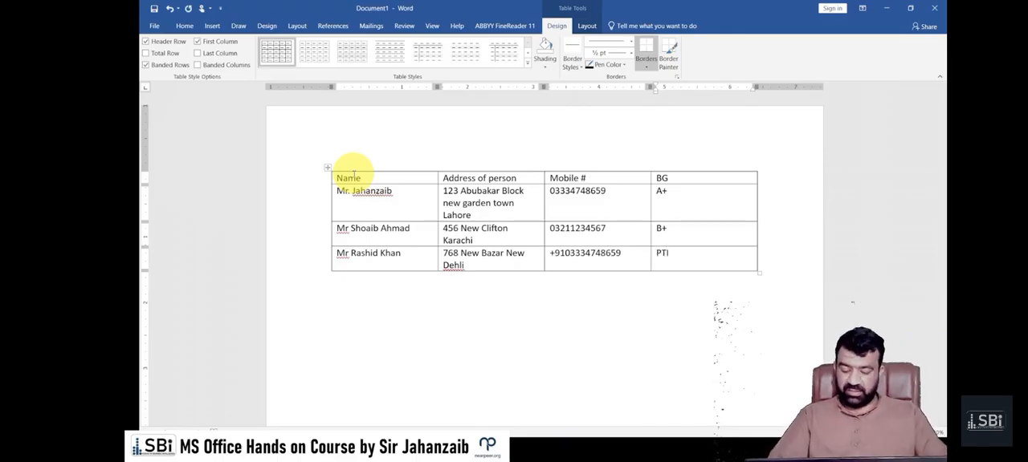
{"action": "key", "text": "shift+Home"}
{"action": "type", "text": "O+"}
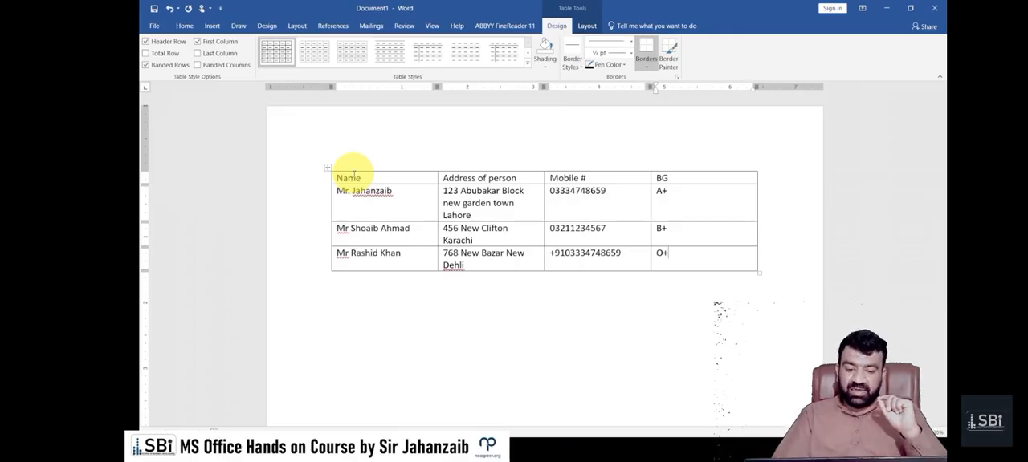
Add a fifth row to the table and enter the fourth person's name with the title Mr. in its Name cell
{"action": "key", "text": "Tab"}
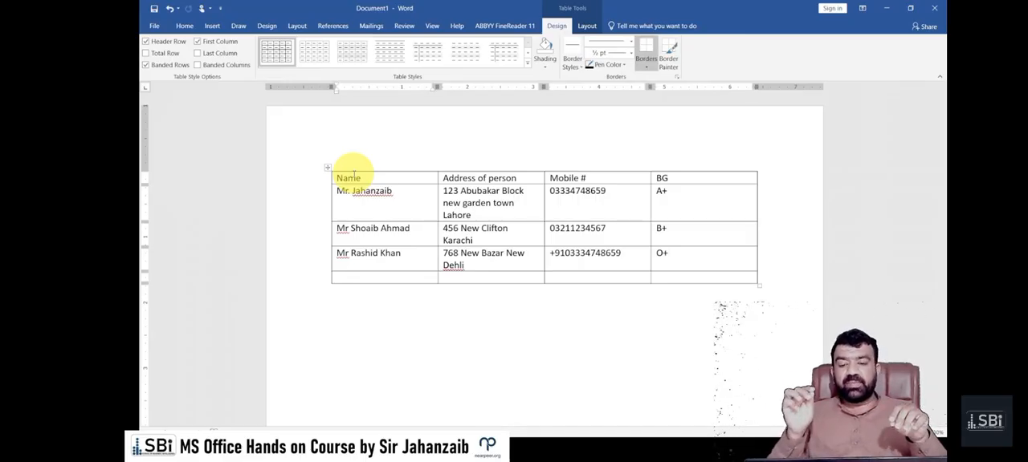
{"action": "type", "text": "Mr"}
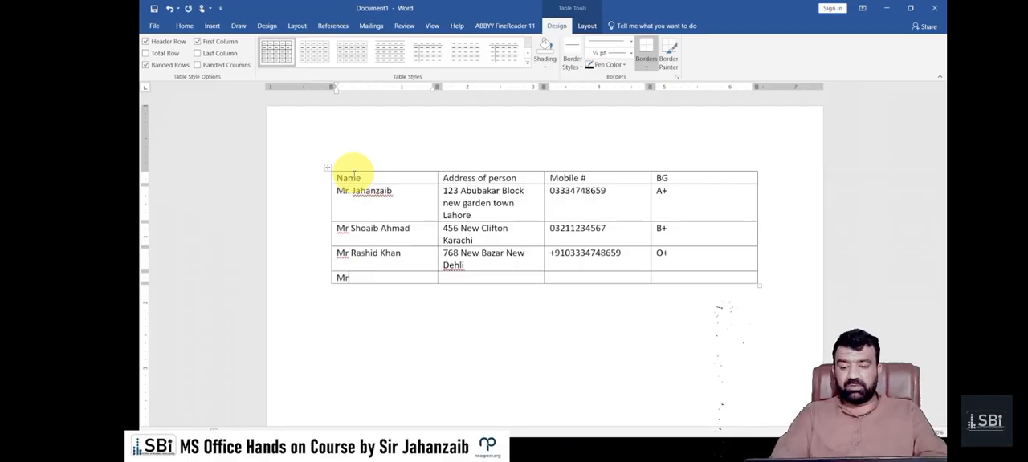
{"action": "type", "text": ". Khan"}
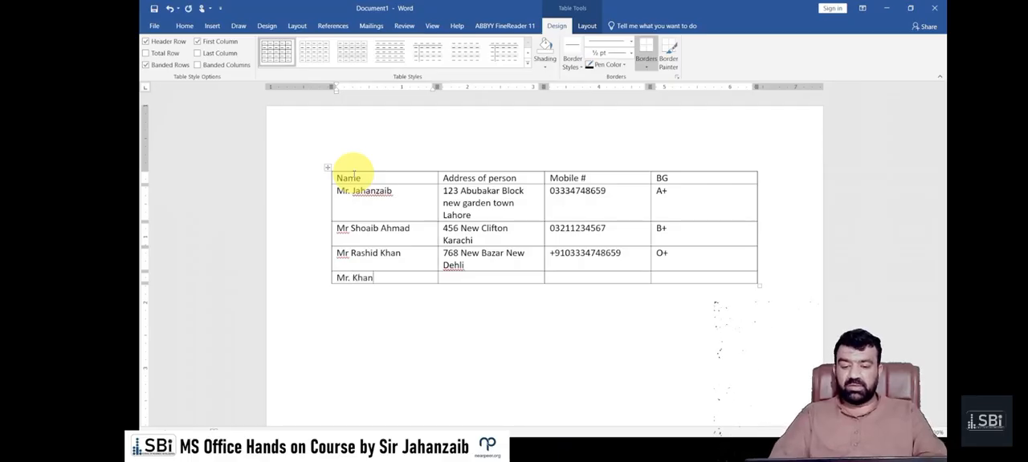
Fill in the fourth person's short address with the city in capitals in the fifth row's Address of person cell
{"action": "key", "text": "Tab"}
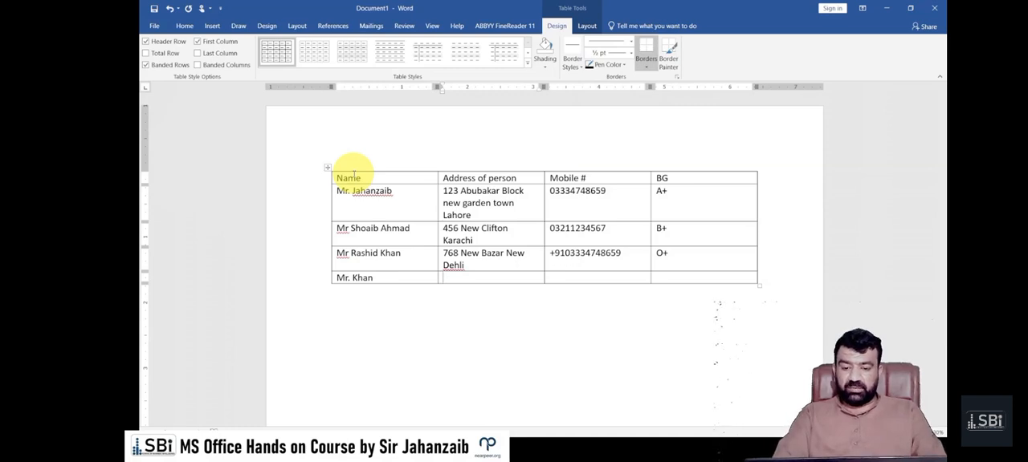
{"action": "type", "text": "456"}
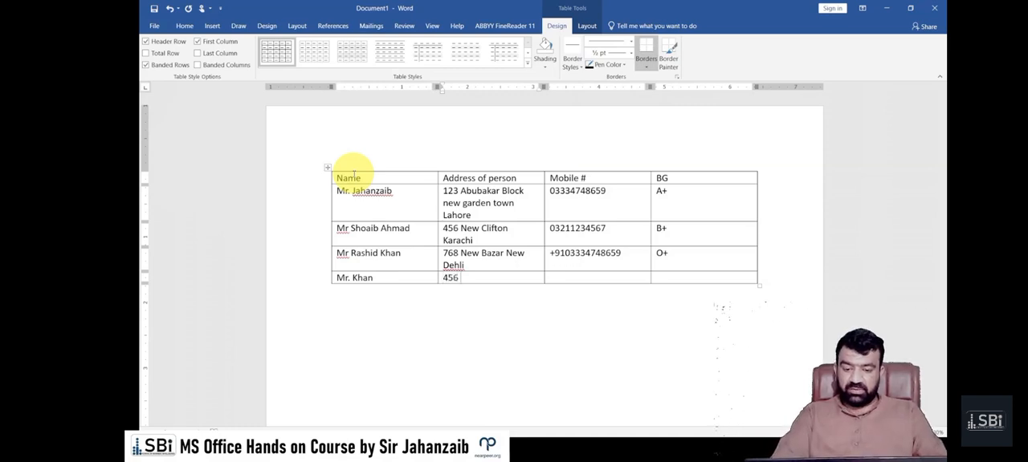
{"action": "type", "text": " KARACHI"}
Complete the fifth row with the fourth person's mobile number and C+ as the blood group
{"action": "key", "text": "Tab"}
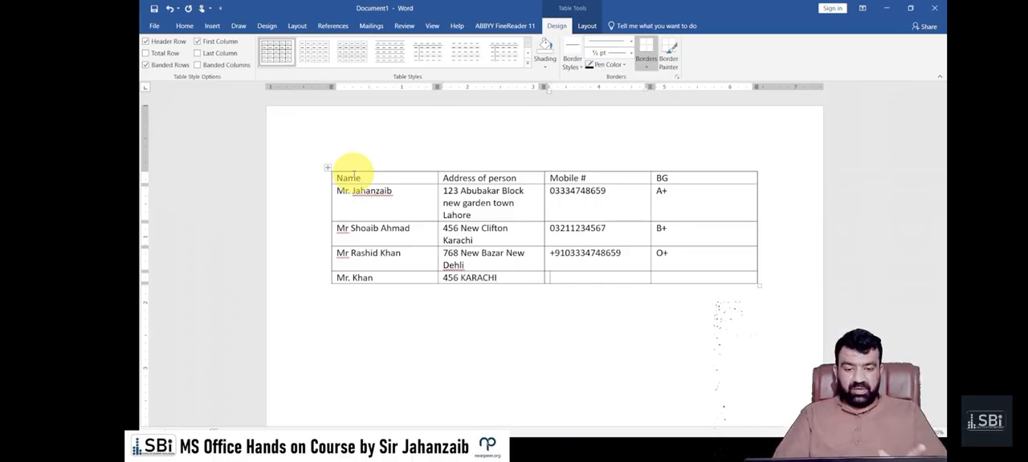
{"action": "key", "text": "Tab"}
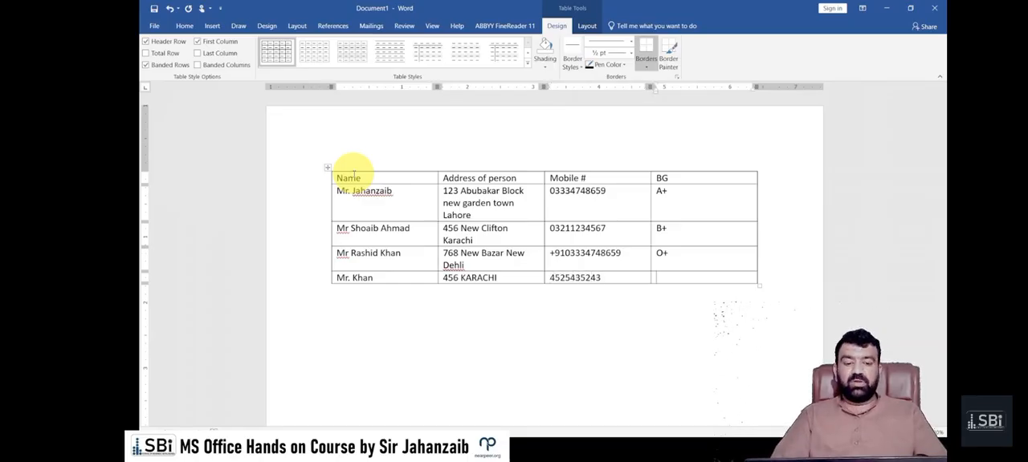
{"action": "type", "text": "C+"}
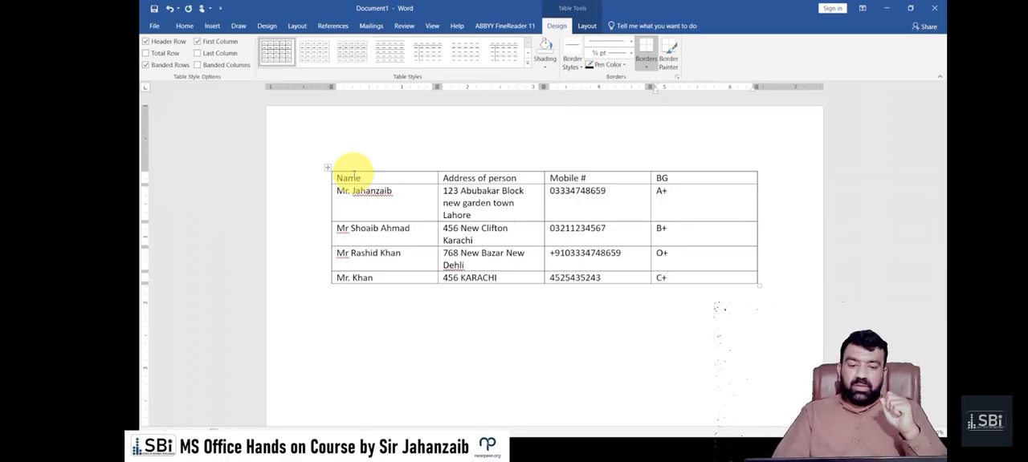
Add three empty rows at the end of the table
{"action": "key", "text": "Tab"}
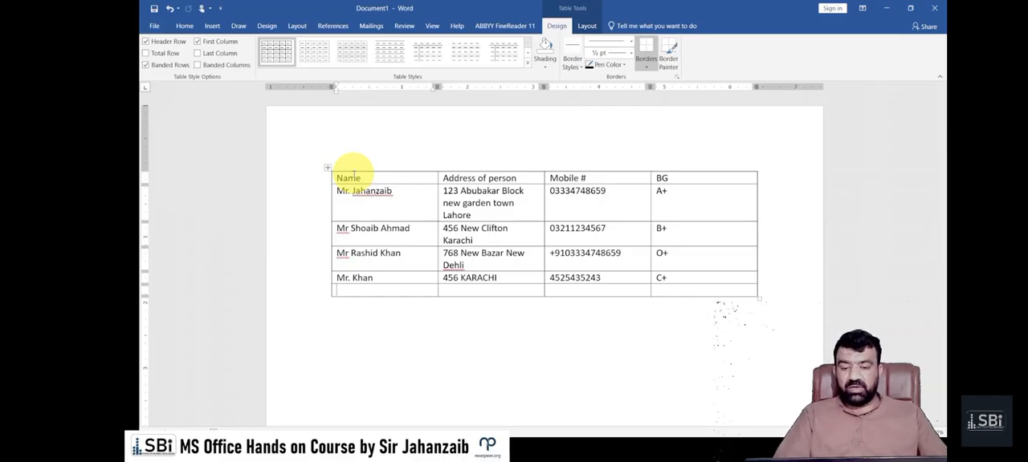
{"action": "key", "text": "Tab"}
{"action": "key", "text": "Tab"}
{"action": "key", "text": "Tab"}
{"action": "key", "text": "Tab"}
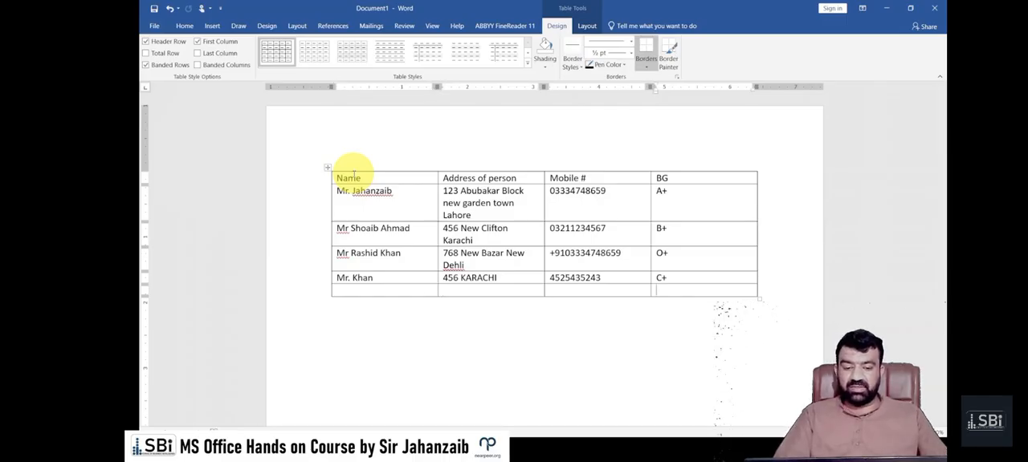
{"action": "key", "text": "Tab"}
{"action": "key", "text": "Tab"}
{"action": "key", "text": "Tab"}
{"action": "key", "text": "Tab"}
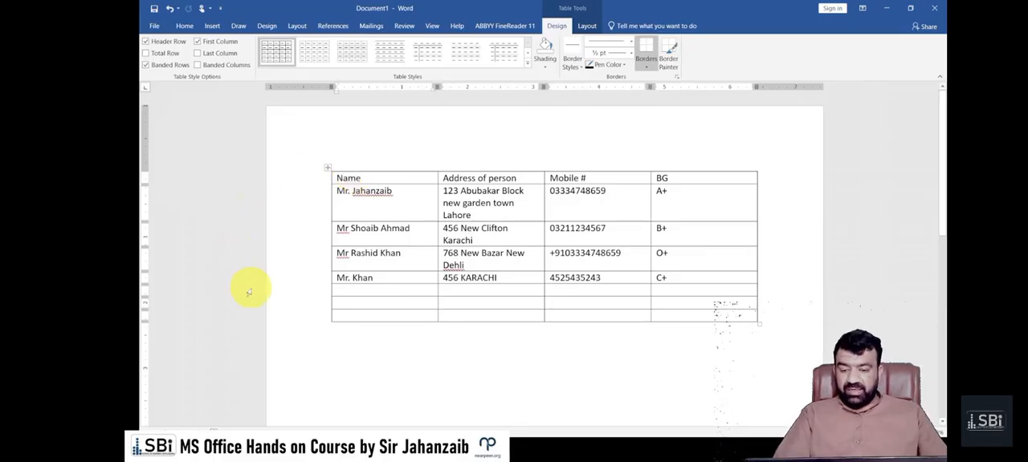
Insert an empty row above the second person's row and another one below the third person's row
{"action": "left_click", "coordinate": [290, 324]}
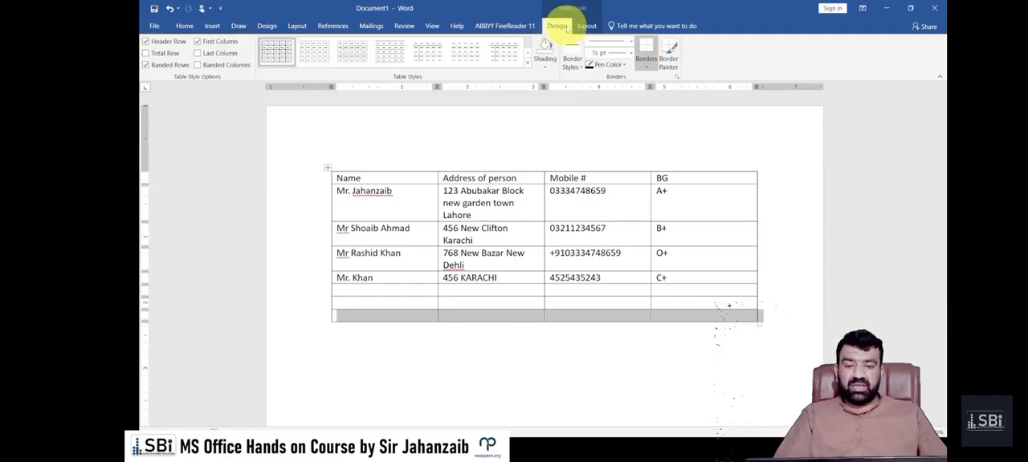
{"action": "left_click", "coordinate": [590, 27]}
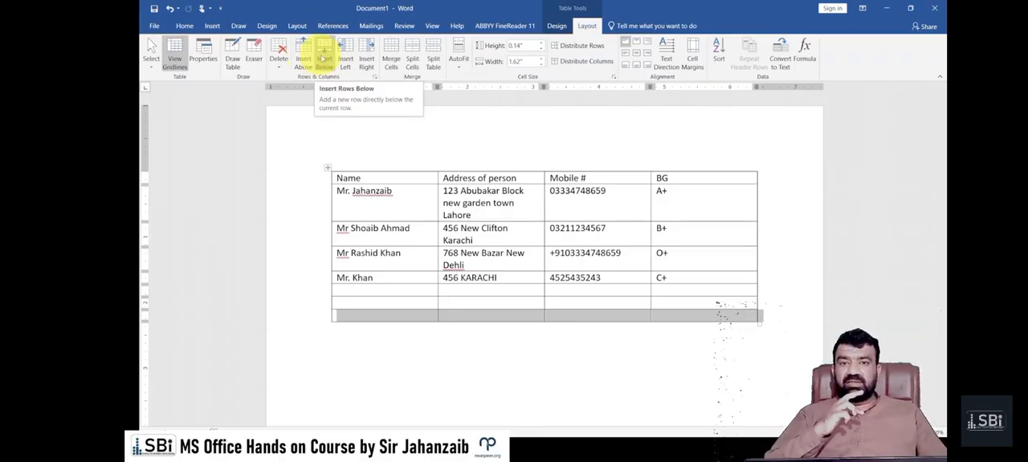
{"action": "left_click", "coordinate": [308, 239]}
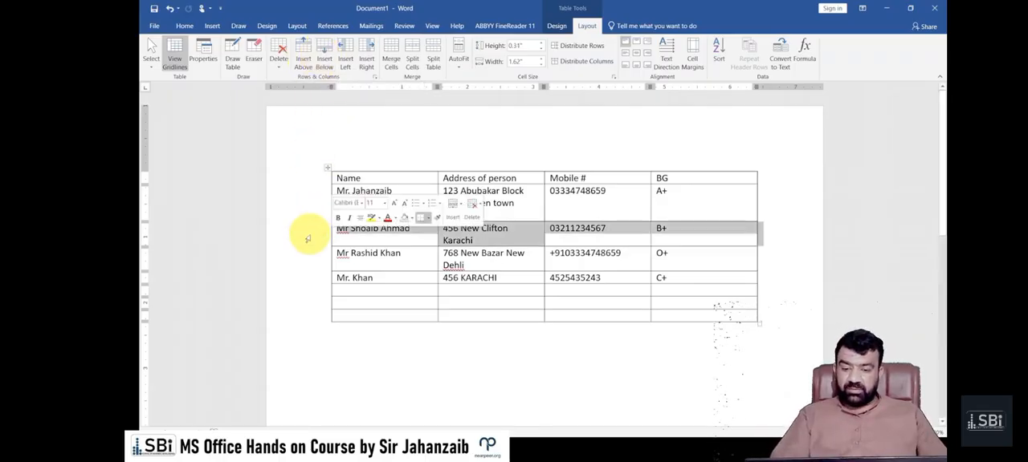
{"action": "left_click", "coordinate": [306, 61]}
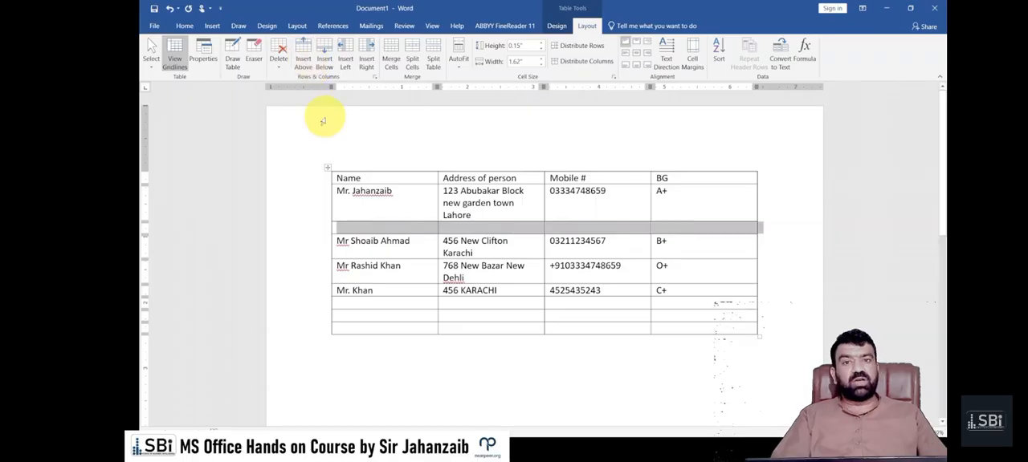
{"action": "left_click", "coordinate": [298, 271]}
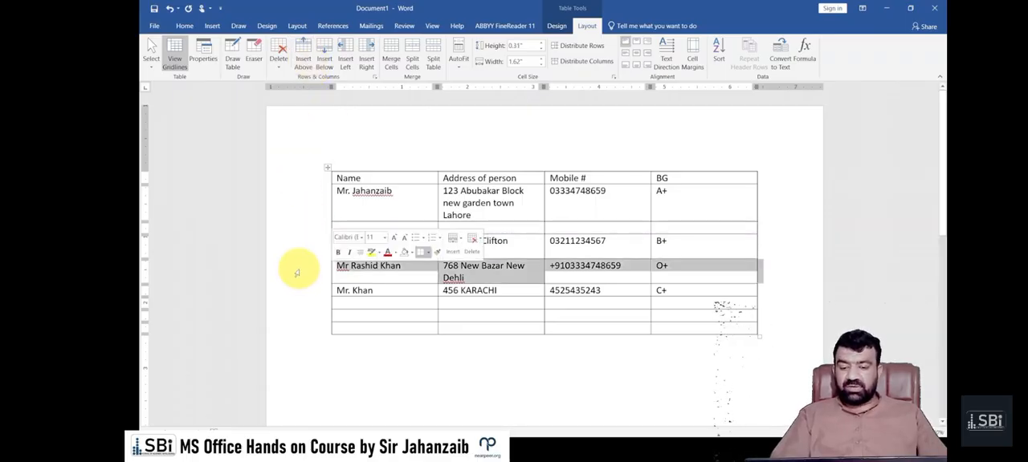
{"action": "left_click", "coordinate": [324, 63]}
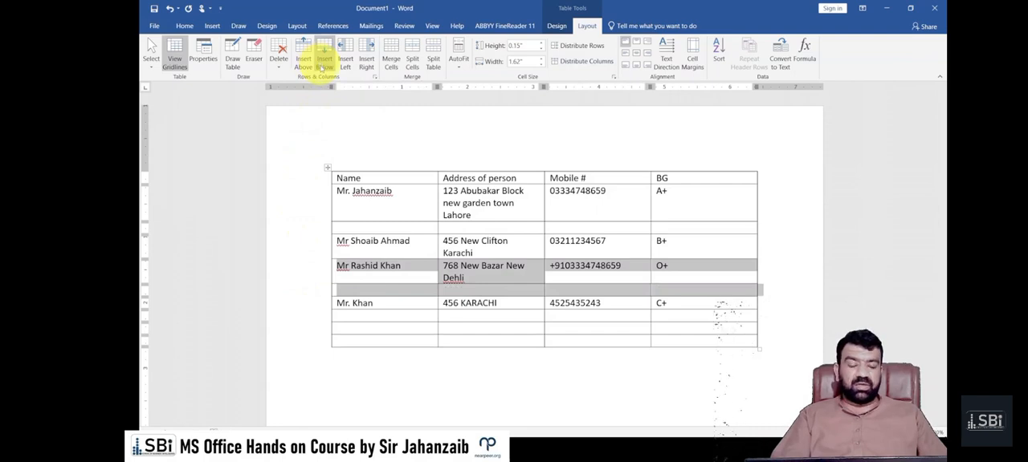
Select the fourth person's row and review the available options for inserting rows, columns and cells, without applying any
{"action": "left_click", "coordinate": [411, 253]}
{"action": "left_click_drag", "start_coordinate": [363, 250], "coordinate": [653, 247]}
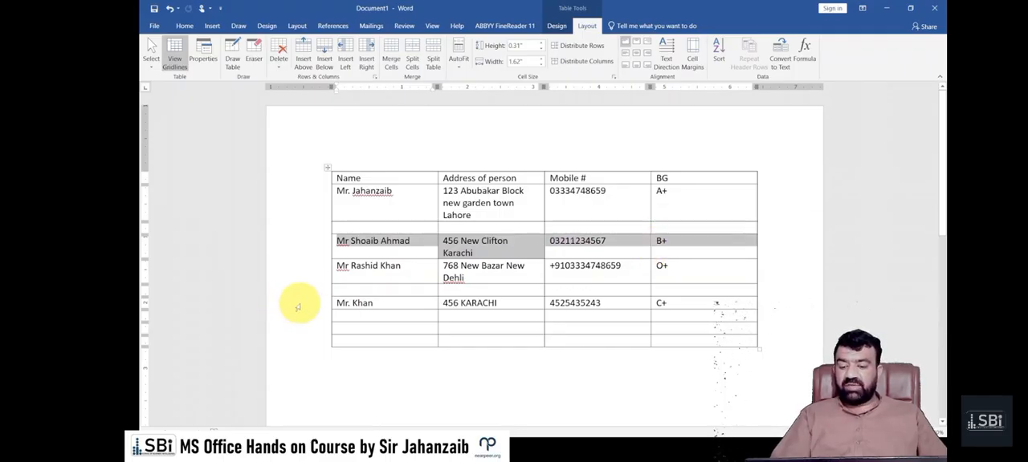
{"action": "left_click", "coordinate": [297, 307]}
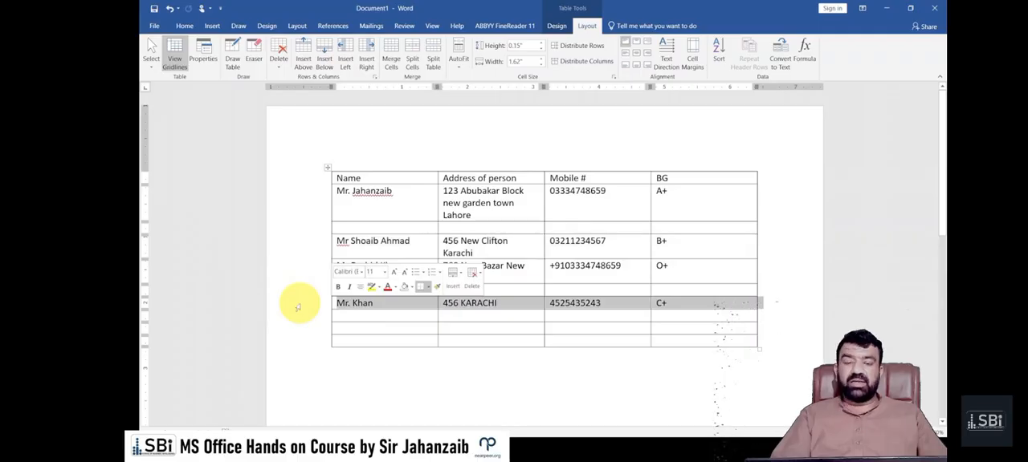
{"action": "left_click", "coordinate": [335, 358]}
{"action": "left_click", "coordinate": [311, 305]}
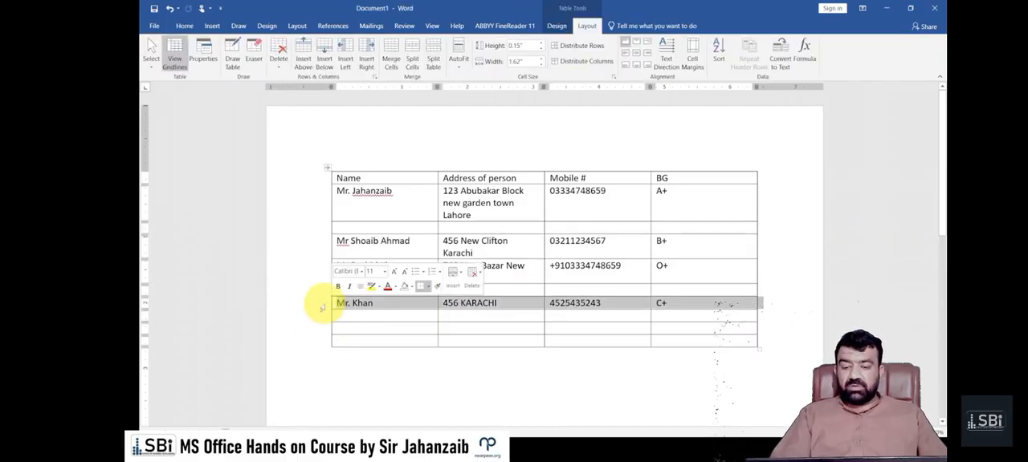
{"action": "right_click", "coordinate": [345, 304]}
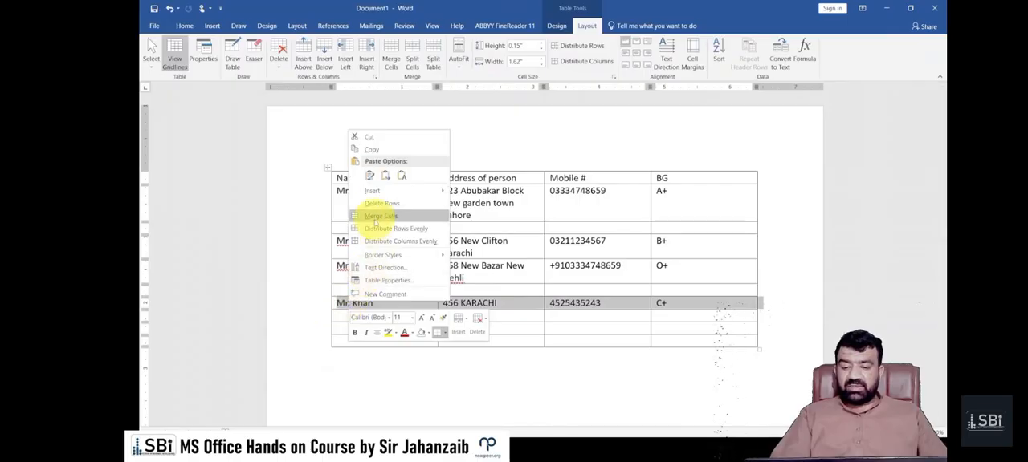
{"action": "mouse_move", "coordinate": [378, 191]}
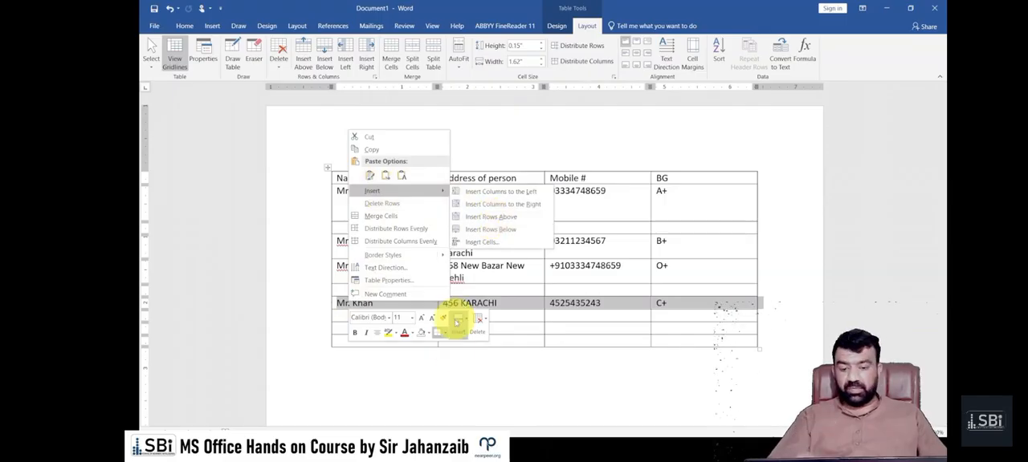
{"action": "left_click", "coordinate": [447, 389]}
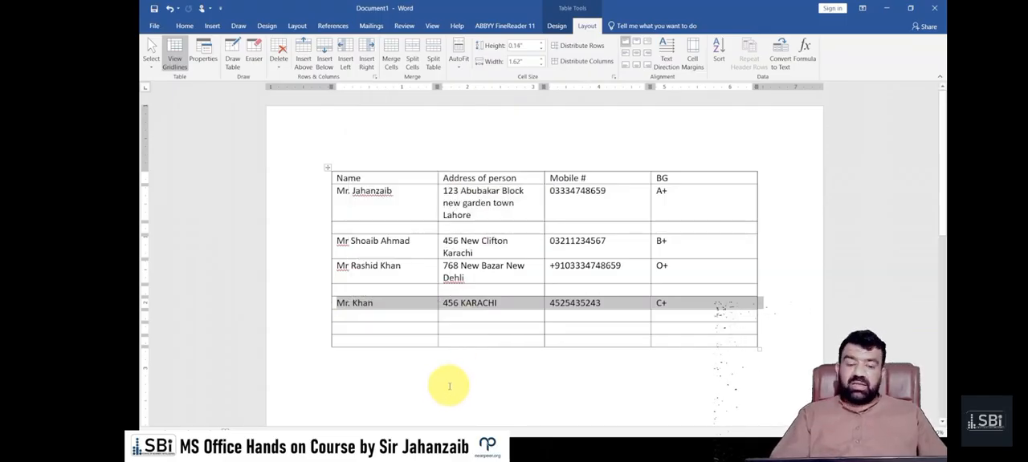
Insert an empty column before the Address of person column and another between it and the Mobile # column
{"action": "left_click", "coordinate": [494, 163]}
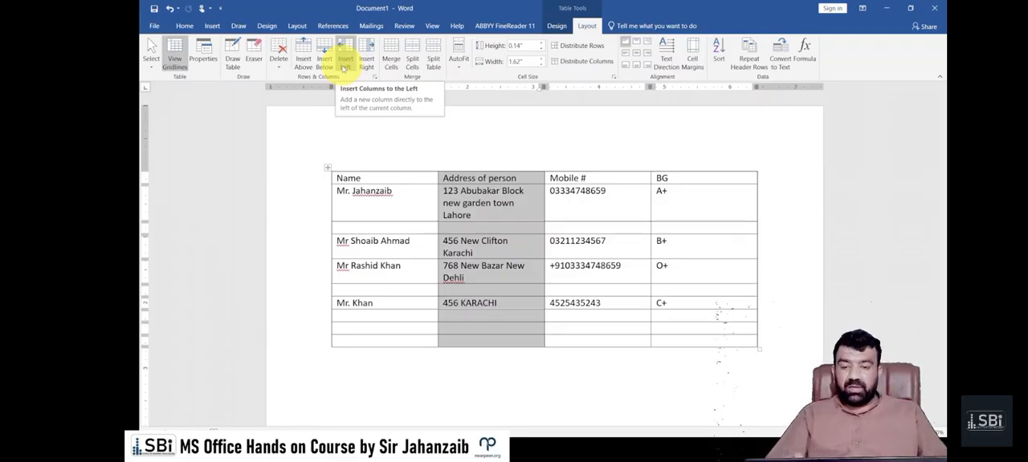
{"action": "left_click", "coordinate": [344, 64]}
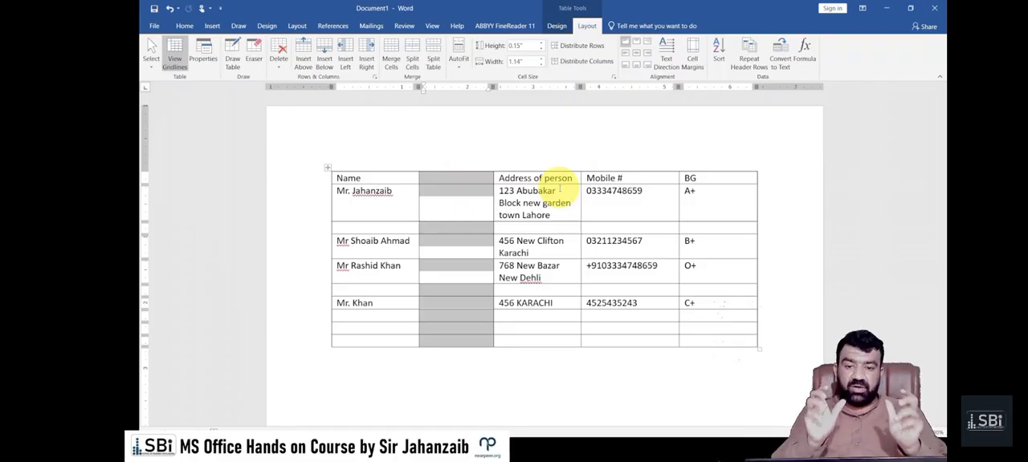
{"action": "left_click", "coordinate": [570, 251]}
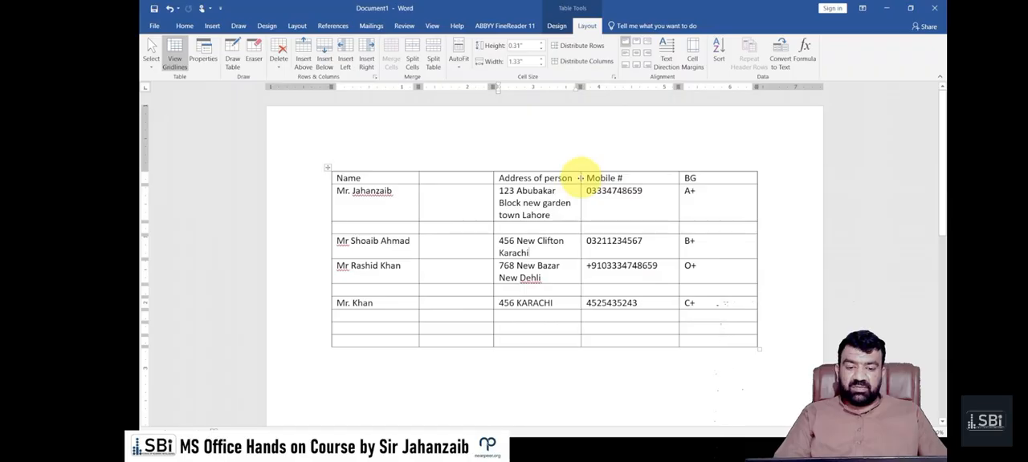
{"action": "mouse_move", "coordinate": [580, 166]}
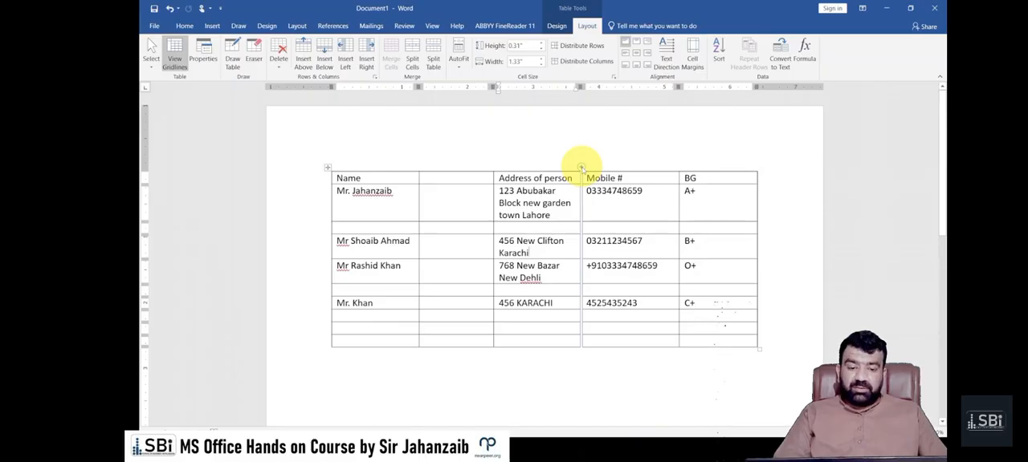
{"action": "left_click", "coordinate": [581, 167]}
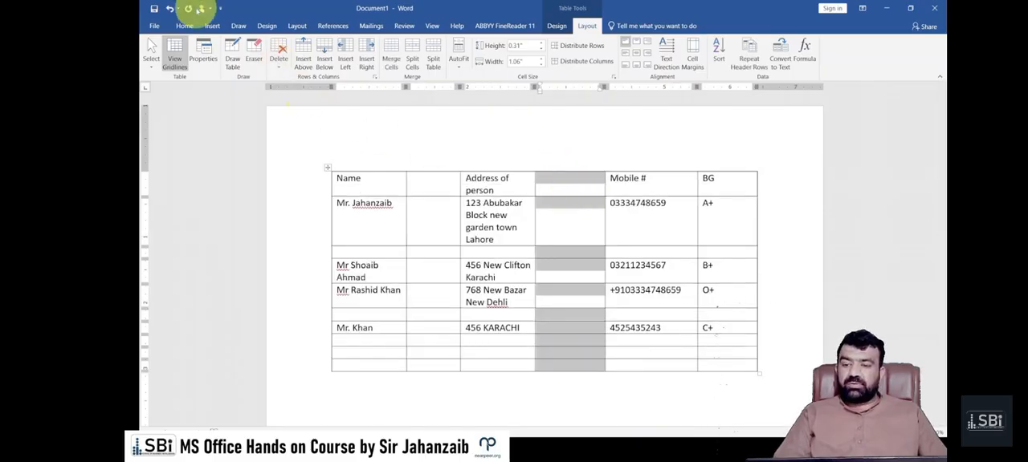
Undo both column insertions around the Address of person column
{"action": "left_click", "coordinate": [170, 8]}
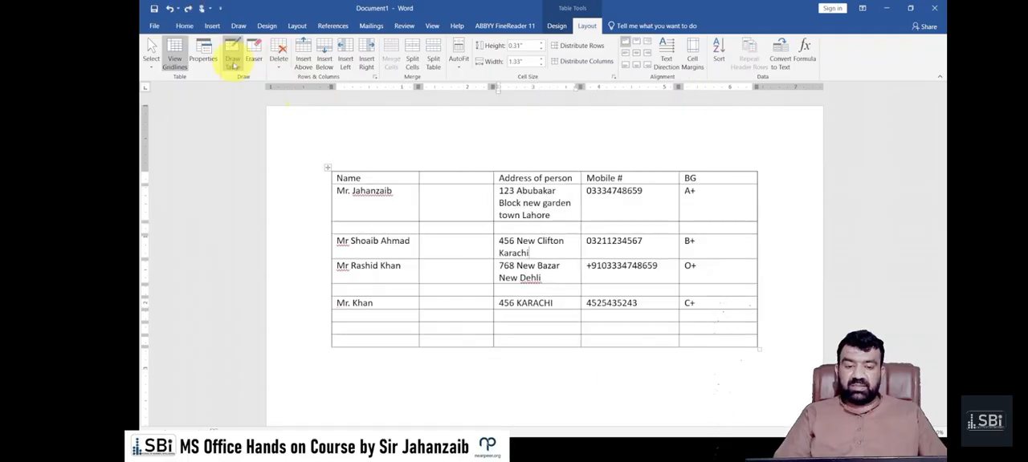
{"action": "key", "text": "ctrl+z"}
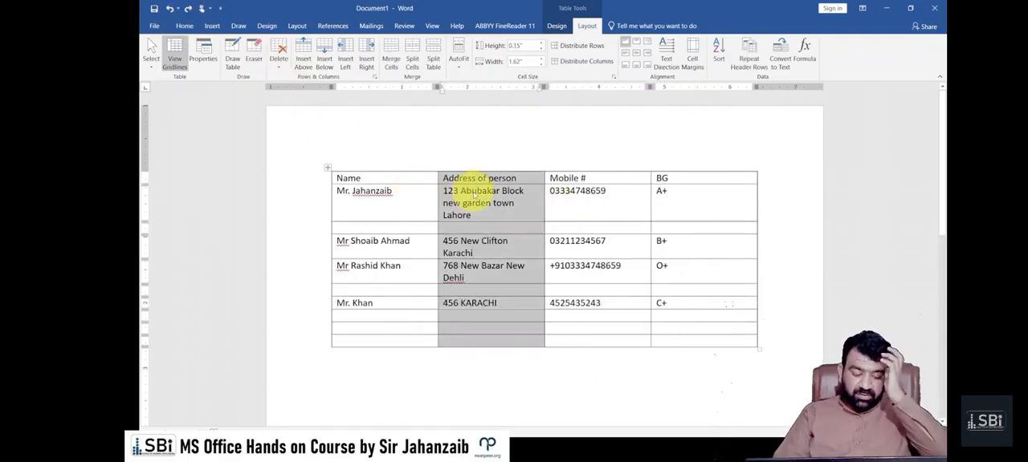
Insert an empty row between the second and third persons' rows, and an empty column between Mobile # and BG
{"action": "left_click", "coordinate": [379, 251]}
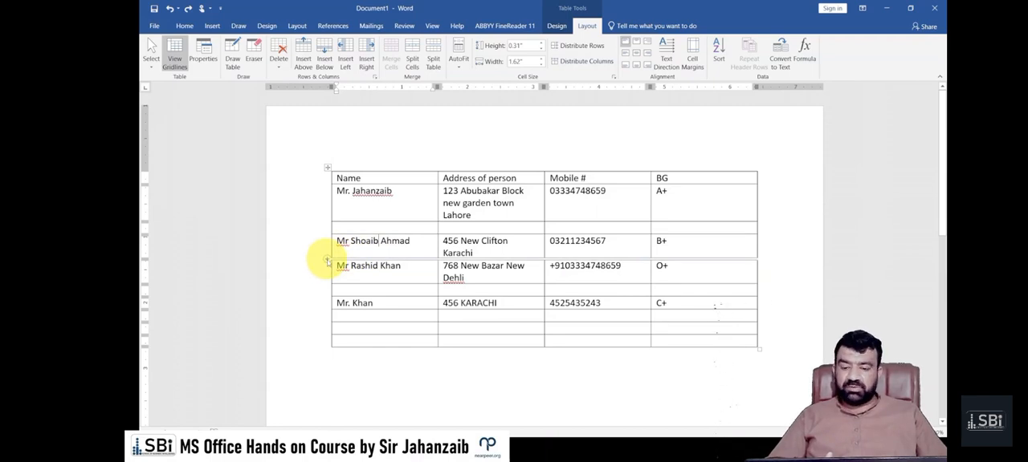
{"action": "left_click", "coordinate": [328, 259]}
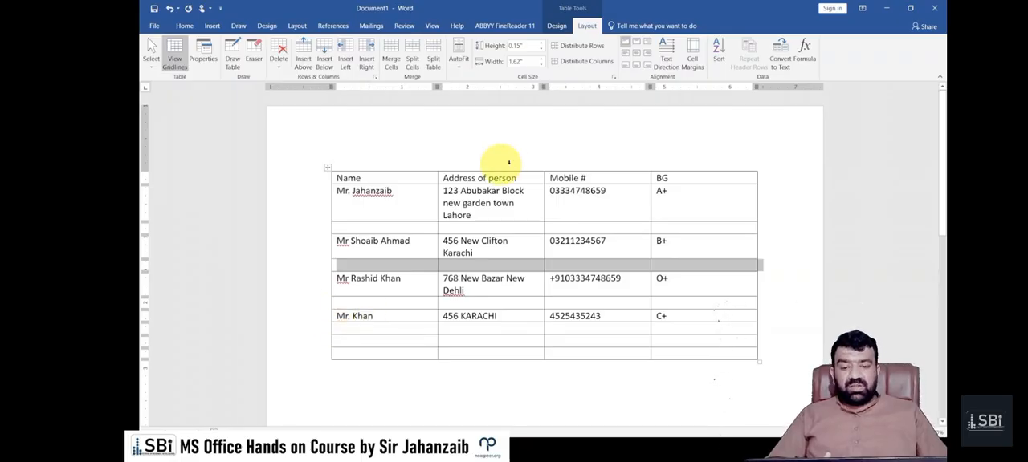
{"action": "left_click", "coordinate": [656, 173]}
{"action": "left_click", "coordinate": [650, 167]}
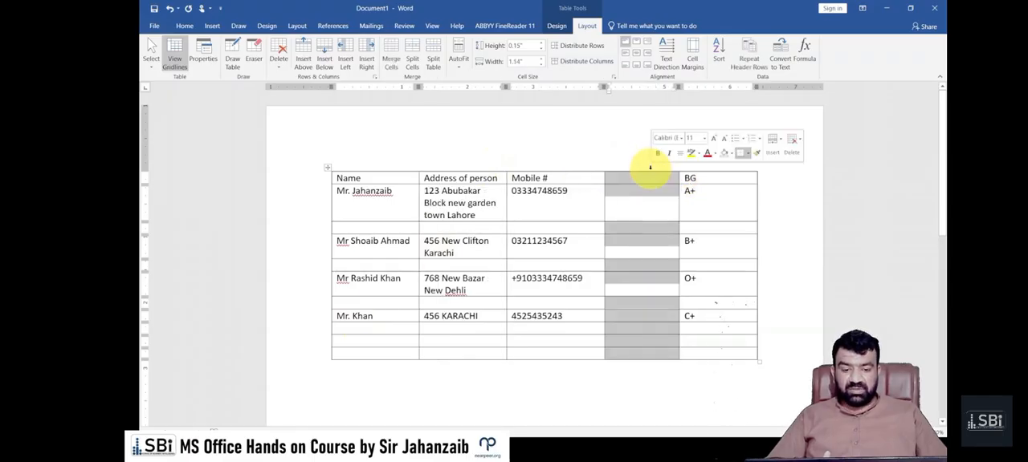
Add three empty rows at the end of the table
{"action": "left_click", "coordinate": [375, 310]}
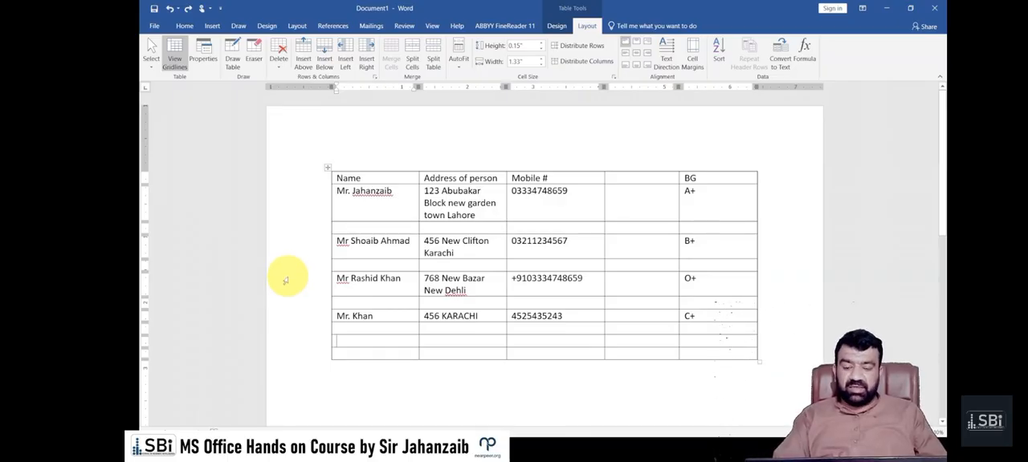
{"action": "mouse_move", "coordinate": [318, 332]}
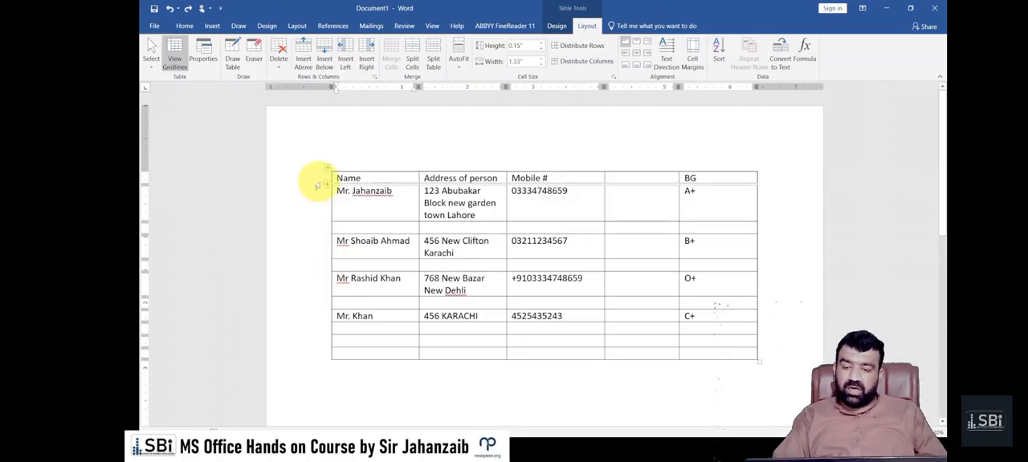
{"action": "left_click", "coordinate": [328, 360]}
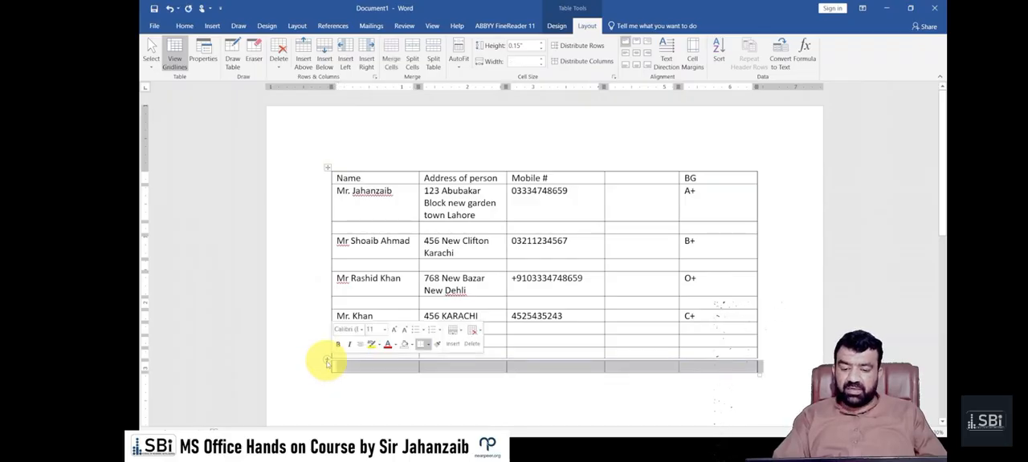
{"action": "left_click", "coordinate": [328, 360]}
{"action": "left_click", "coordinate": [327, 360]}
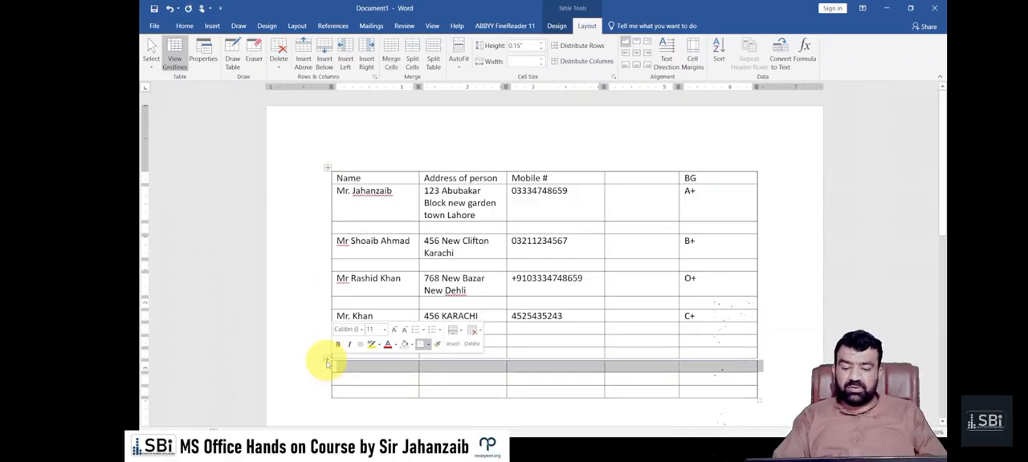
{"action": "left_click", "coordinate": [623, 299]}
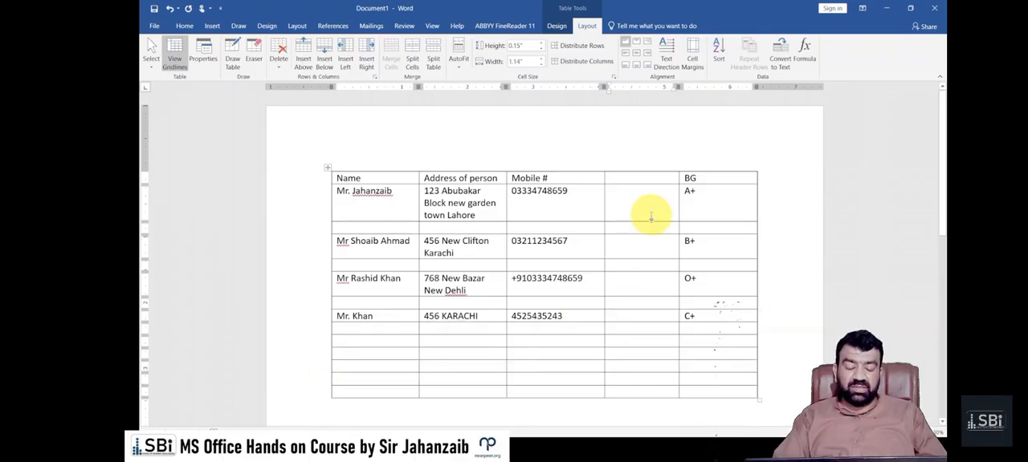
Insert an empty column before the Name column
{"action": "left_click", "coordinate": [345, 157]}
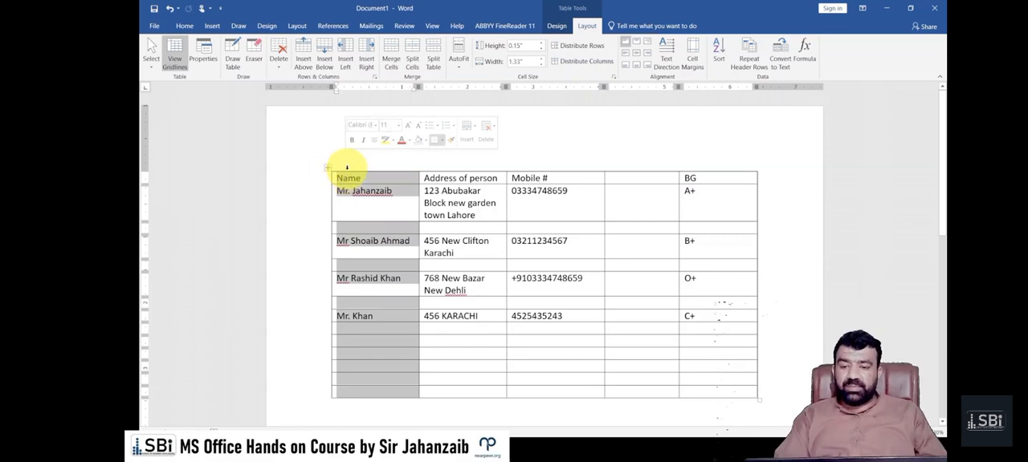
{"action": "left_click", "coordinate": [345, 62]}
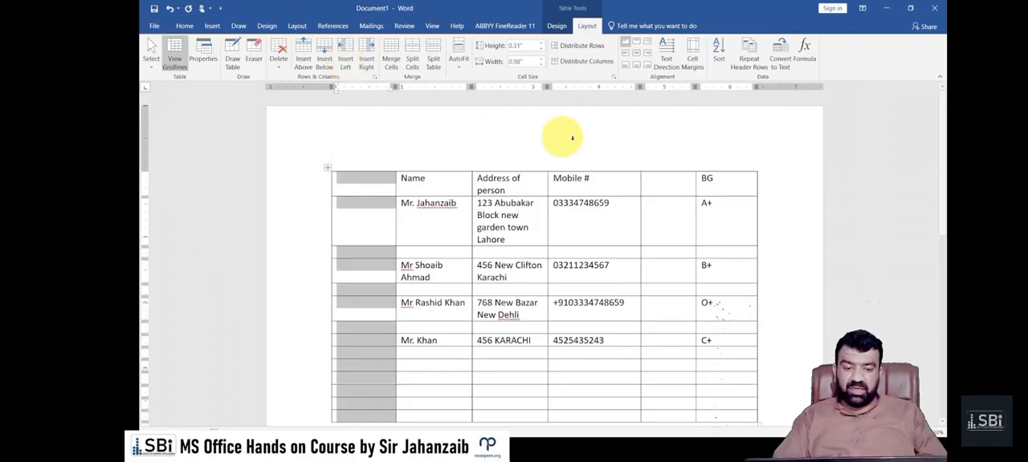
{"action": "left_click", "coordinate": [690, 176]}
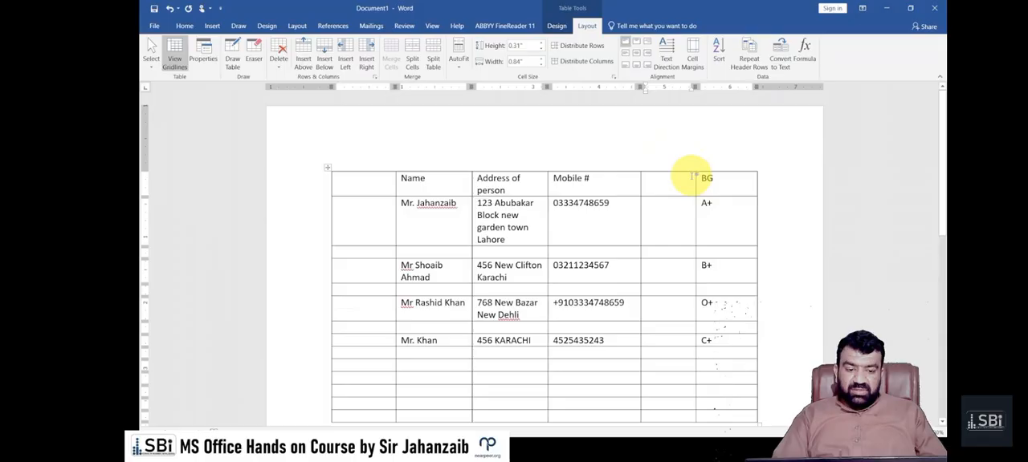
{"action": "mouse_move", "coordinate": [643, 168]}
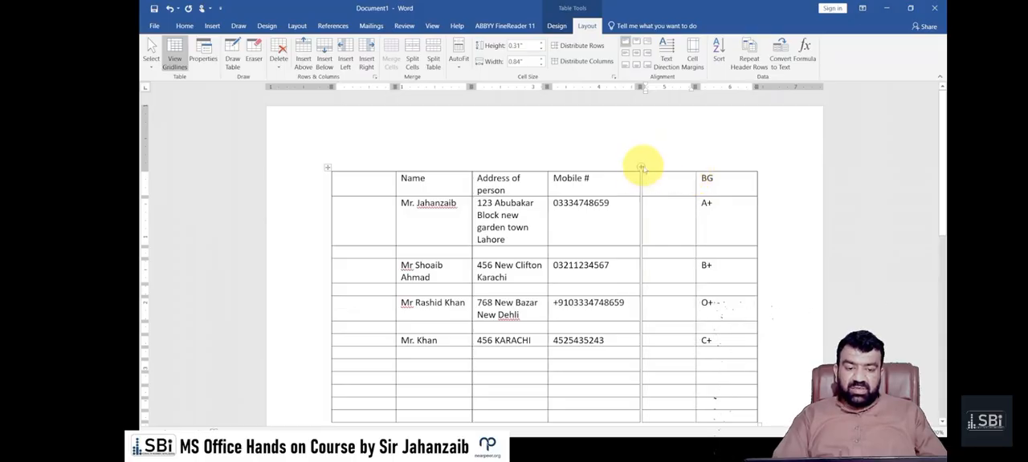
{"action": "mouse_move", "coordinate": [545, 168]}
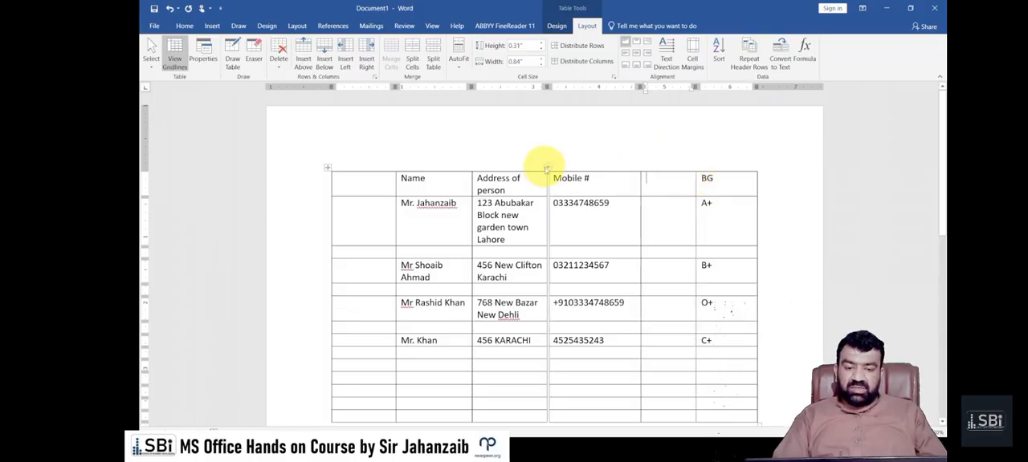
{"action": "left_click", "coordinate": [352, 163]}
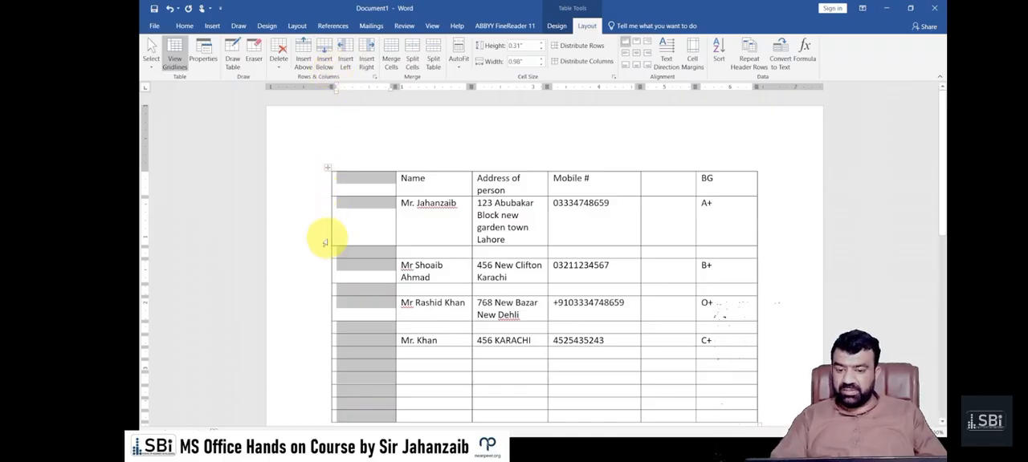
Delete the empty row above the second person's row and the empty row below it
{"action": "scroll", "coordinate": [325, 243], "scroll_direction": "down", "scroll_amount": 1}
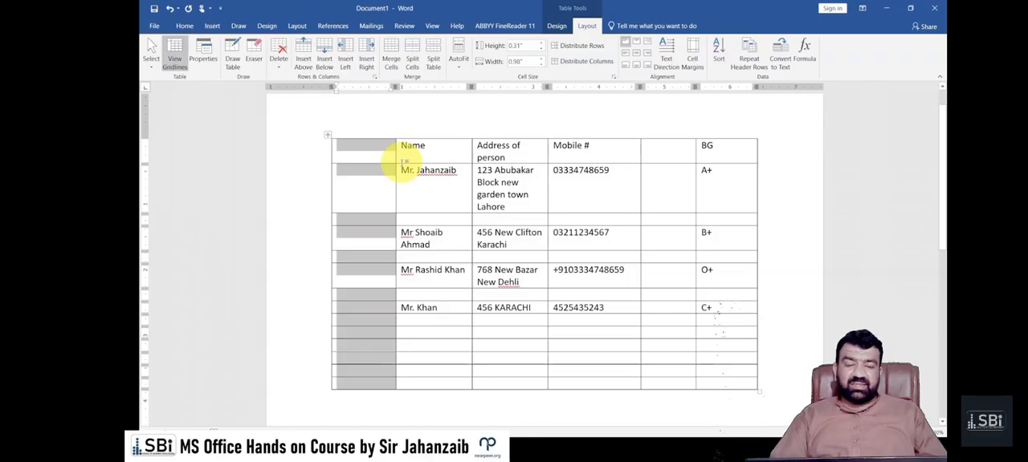
{"action": "left_click", "coordinate": [302, 220]}
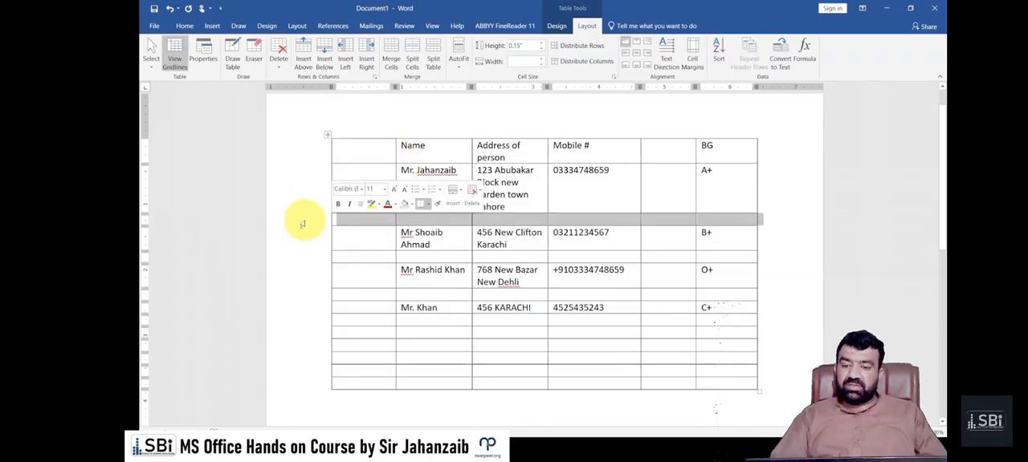
{"action": "left_click", "coordinate": [281, 64]}
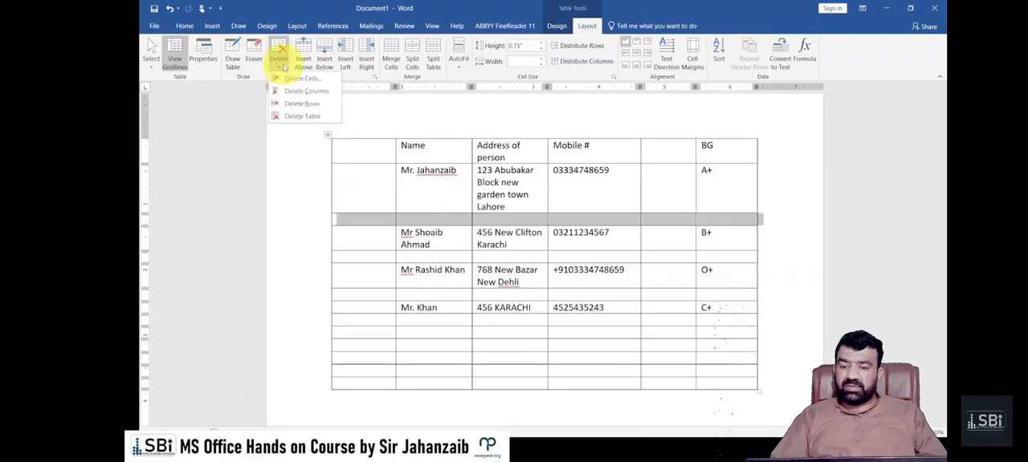
{"action": "left_click", "coordinate": [295, 103]}
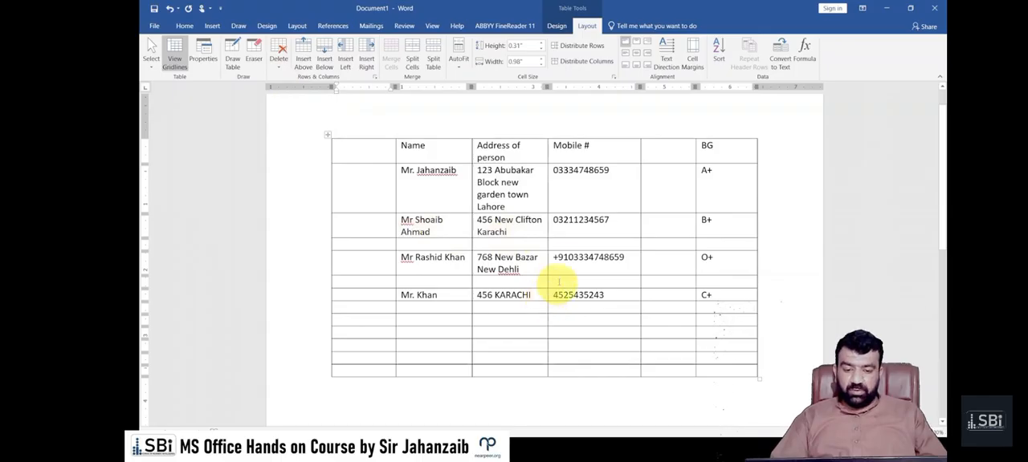
{"action": "left_click", "coordinate": [562, 244]}
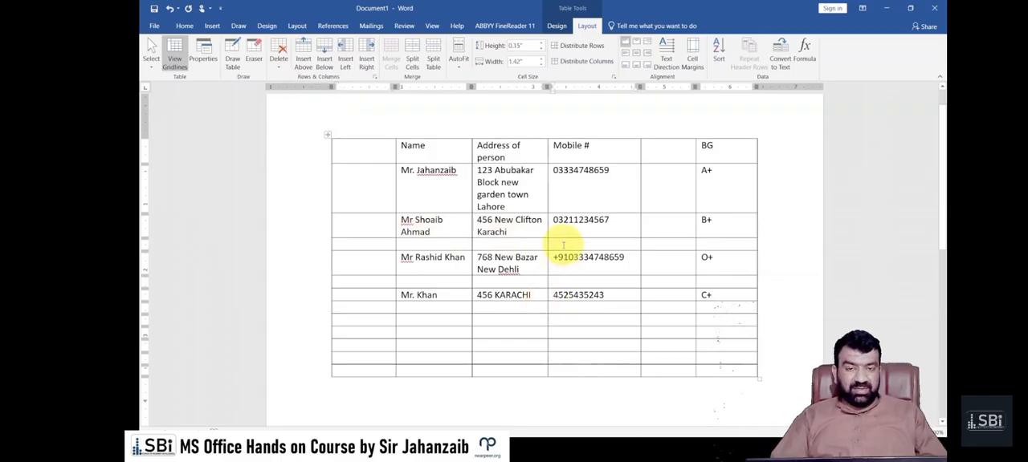
{"action": "left_click", "coordinate": [279, 61]}
{"action": "left_click", "coordinate": [299, 104]}
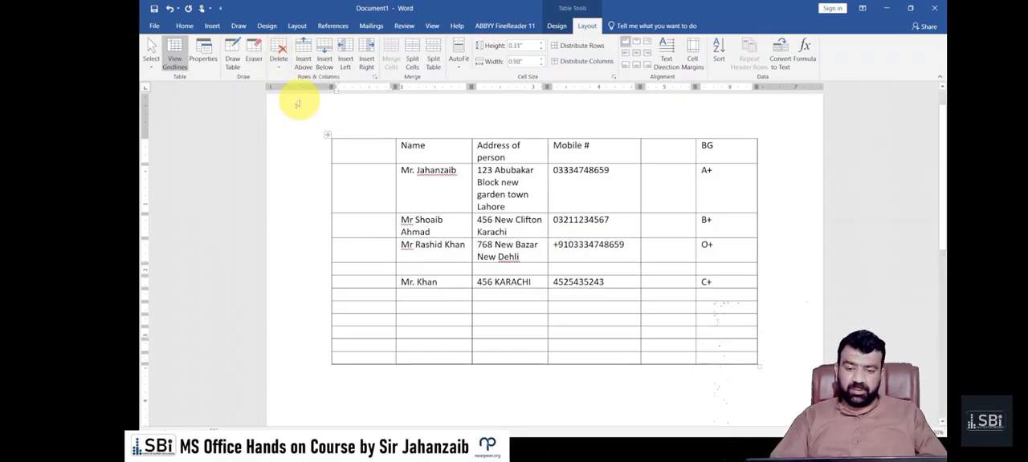
Delete the empty column between Mobile # and BG
{"action": "left_click", "coordinate": [678, 133]}
{"action": "left_click", "coordinate": [278, 61]}
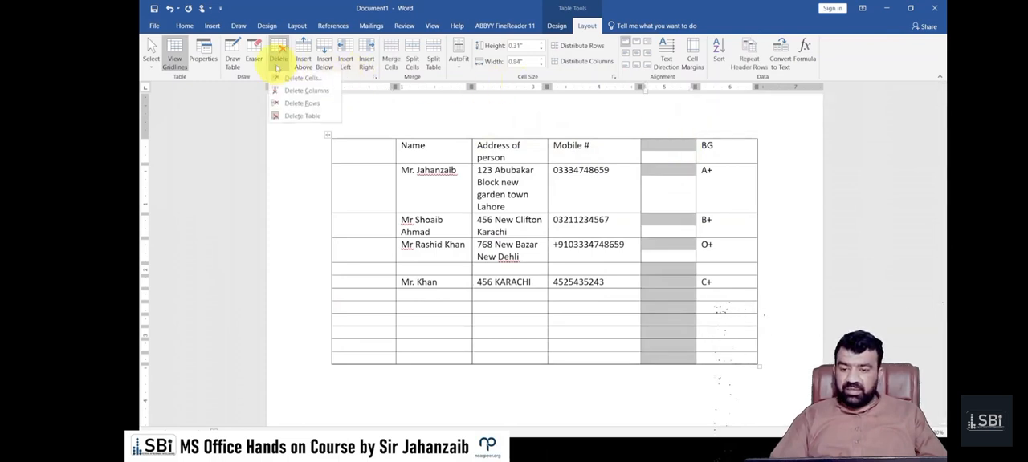
{"action": "left_click", "coordinate": [309, 91]}
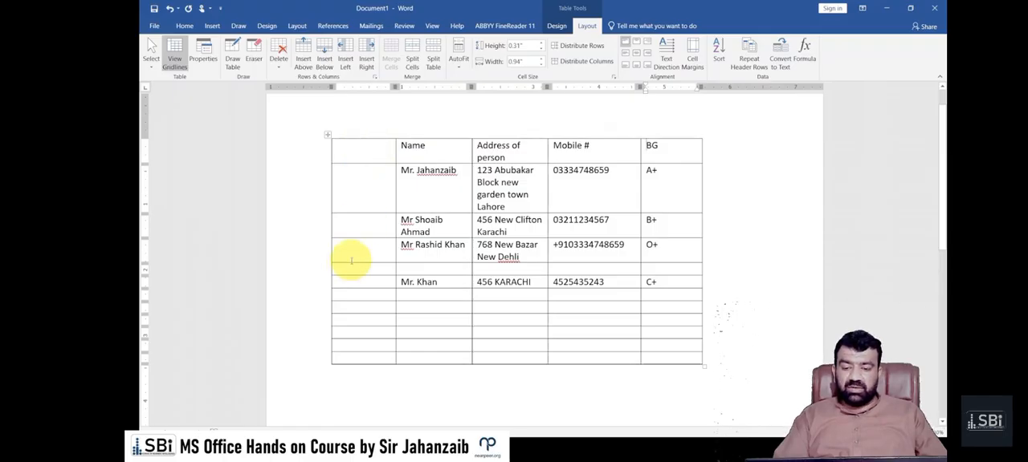
Remove the empty row above the fourth person's row and the empty column before Name
{"action": "left_click", "coordinate": [309, 273]}
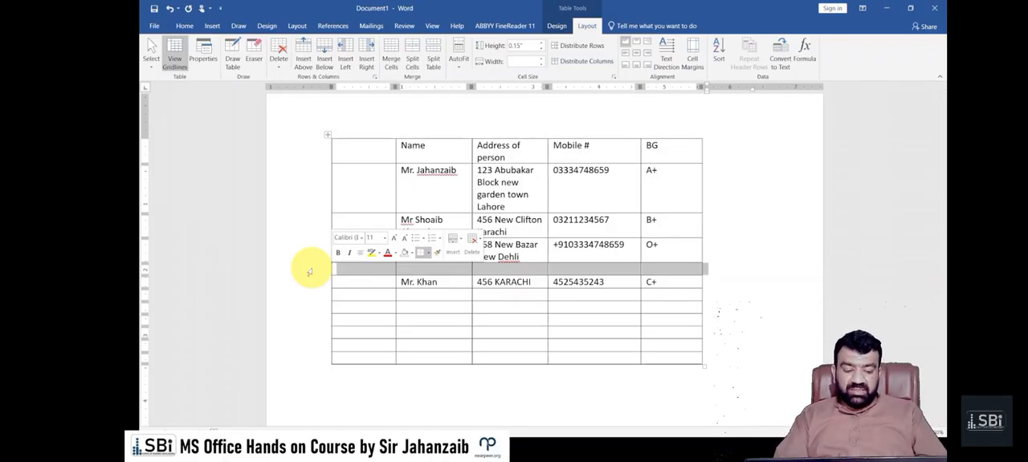
{"action": "key", "text": "BackSpace"}
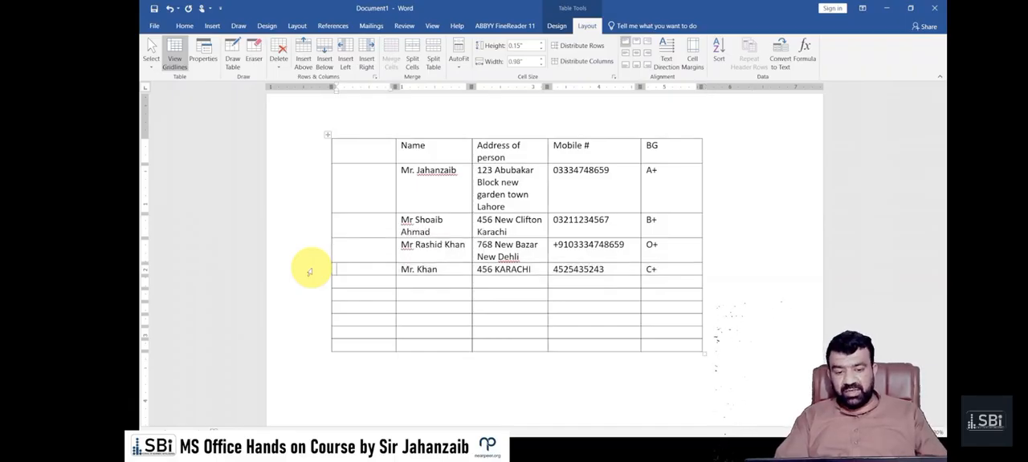
{"action": "left_click", "coordinate": [369, 135]}
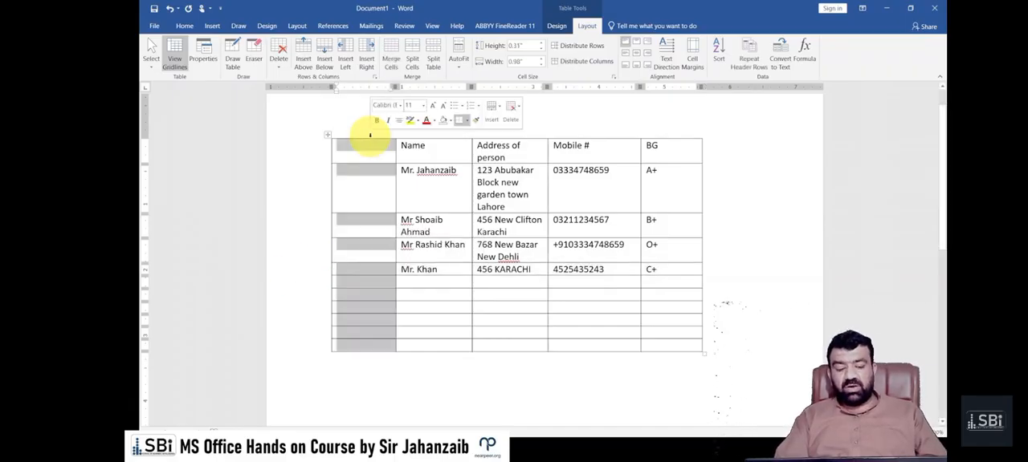
{"action": "key", "text": "BackSpace"}
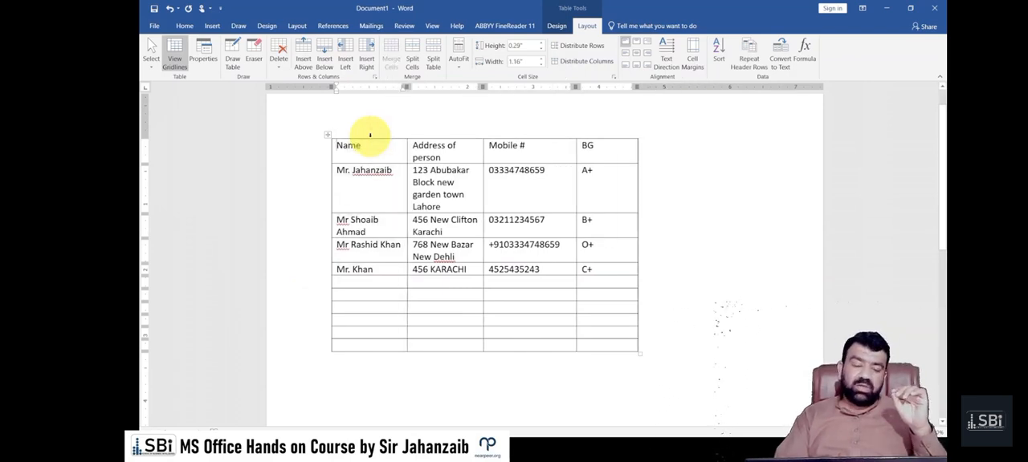
{"action": "key", "text": "Down"}
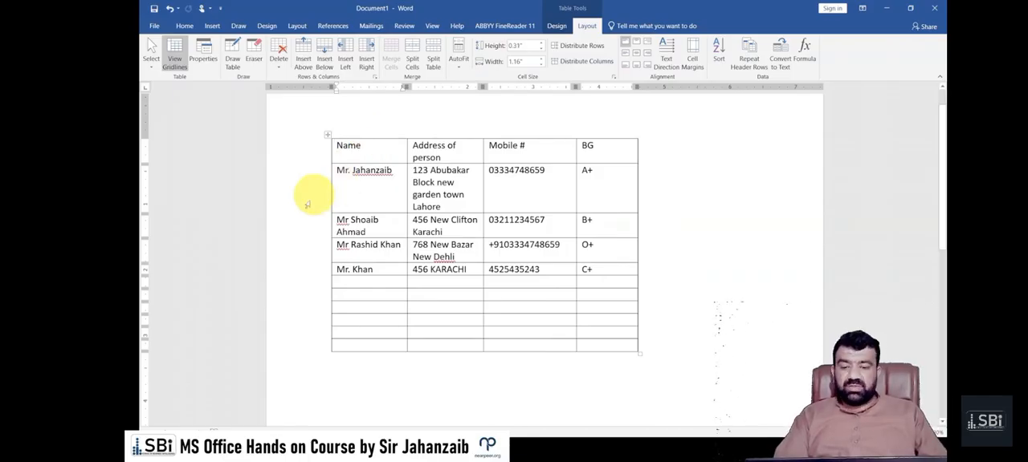
Clear the contents of the fourth person's row, keeping its cells, and undo the clearing
{"action": "left_click", "coordinate": [298, 274]}
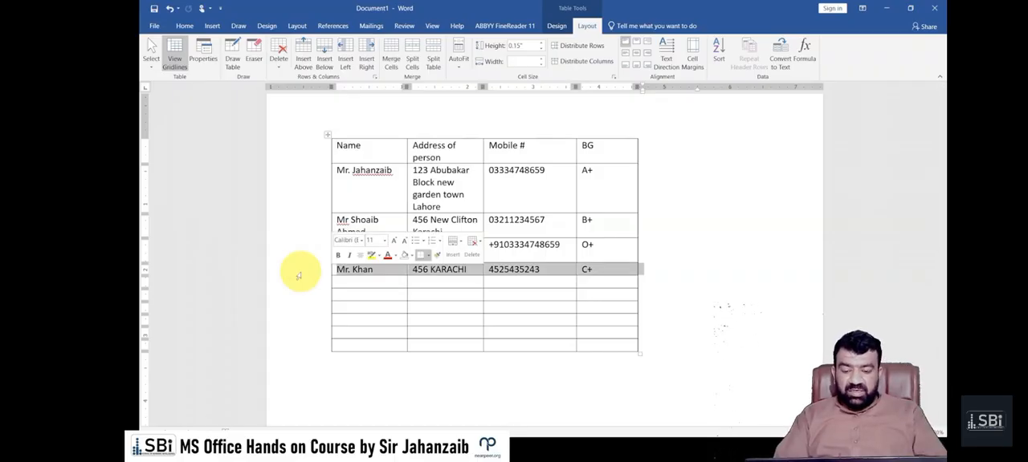
{"action": "key", "text": "Delete"}
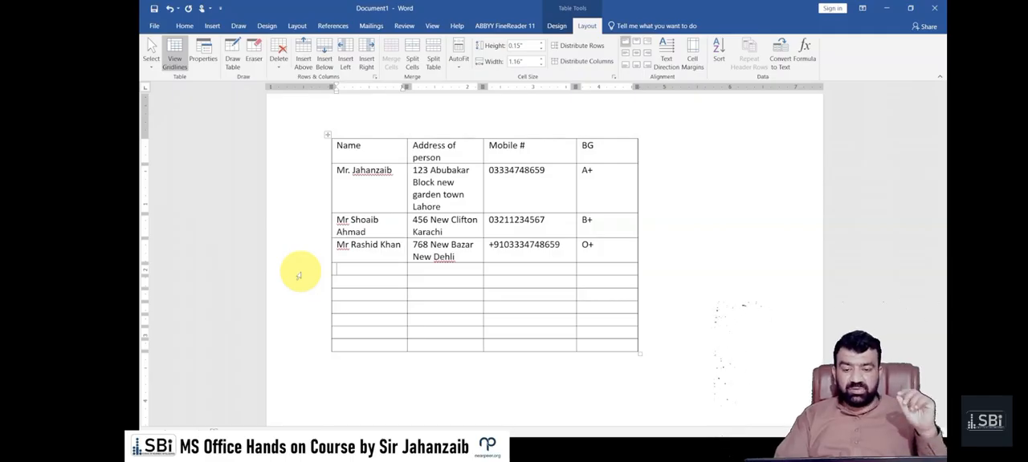
{"action": "key", "text": "ctrl+z"}
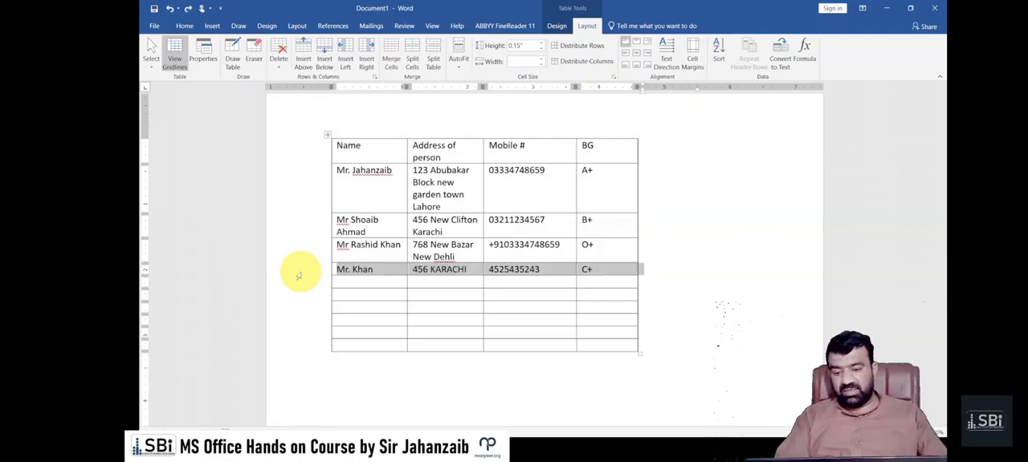
Remove all six empty rows below the fourth person's row
{"action": "left_click_drag", "start_coordinate": [298, 283], "coordinate": [305, 359]}
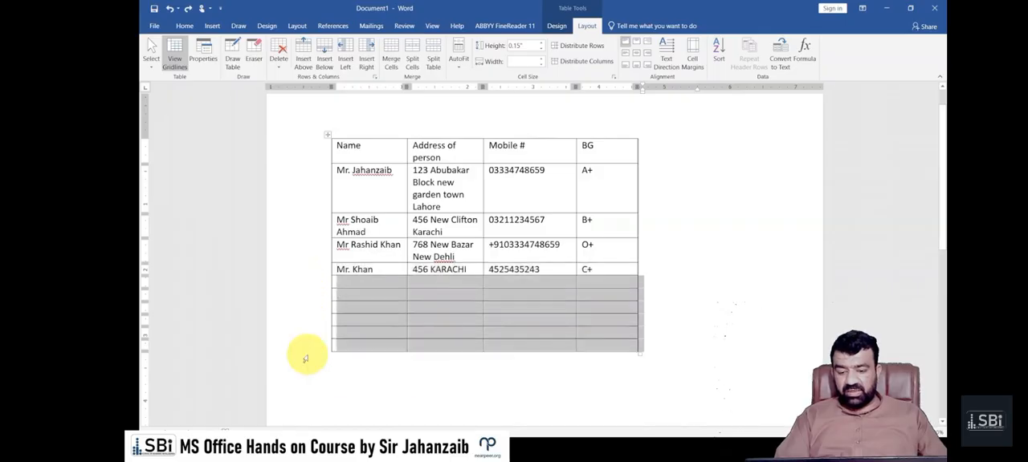
{"action": "key", "text": "BackSpace"}
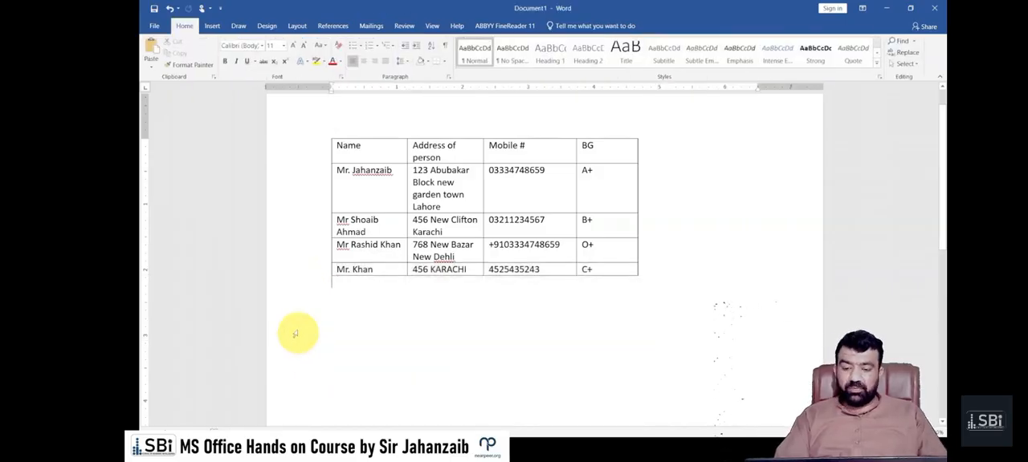
Empty the cells of the table's last row without removing the row, and restore their text
{"action": "left_click", "coordinate": [292, 272]}
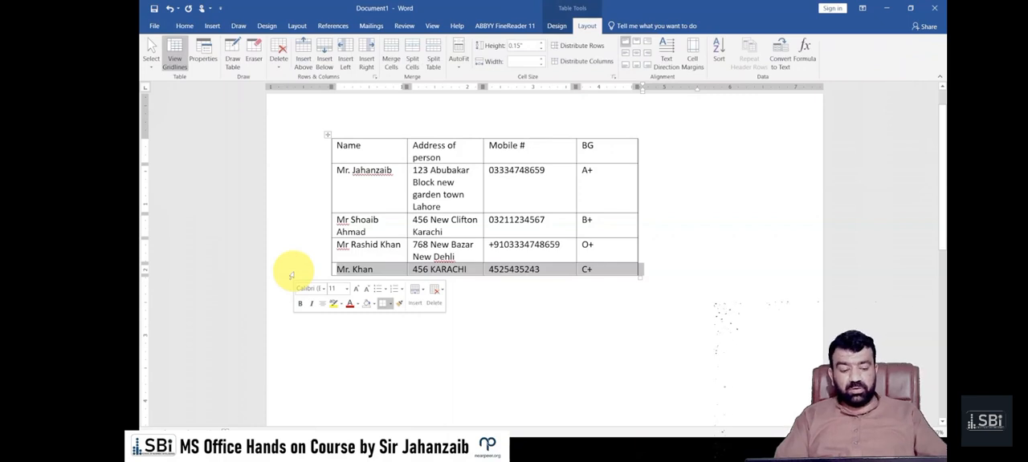
{"action": "key", "text": "Delete"}
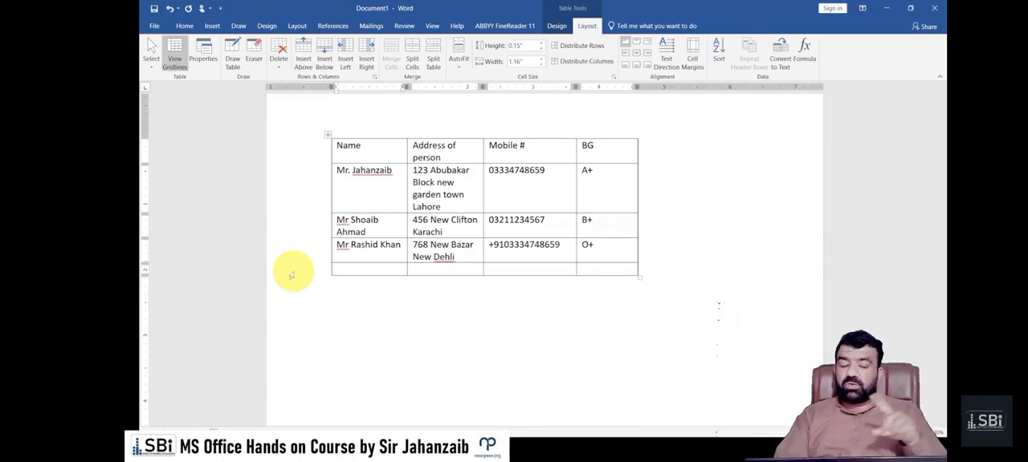
{"action": "key", "text": "ctrl+z"}
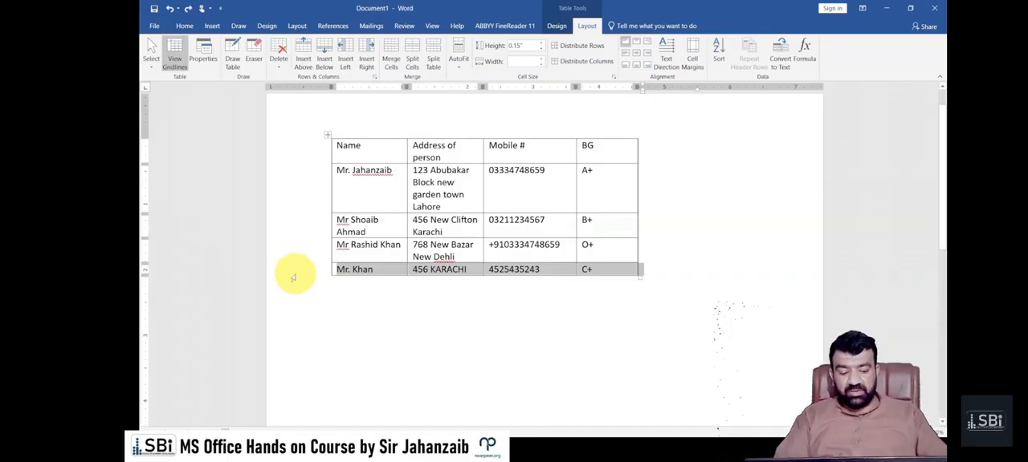
Clear the text of the table's last row and undo it, and delete the entire last row and undo that too
{"action": "key", "text": "Delete"}
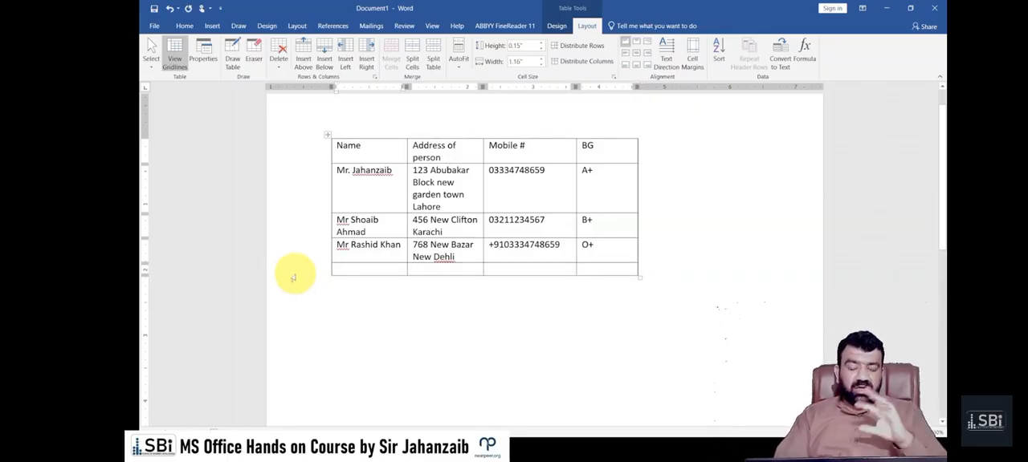
{"action": "key", "text": "ctrl+z"}
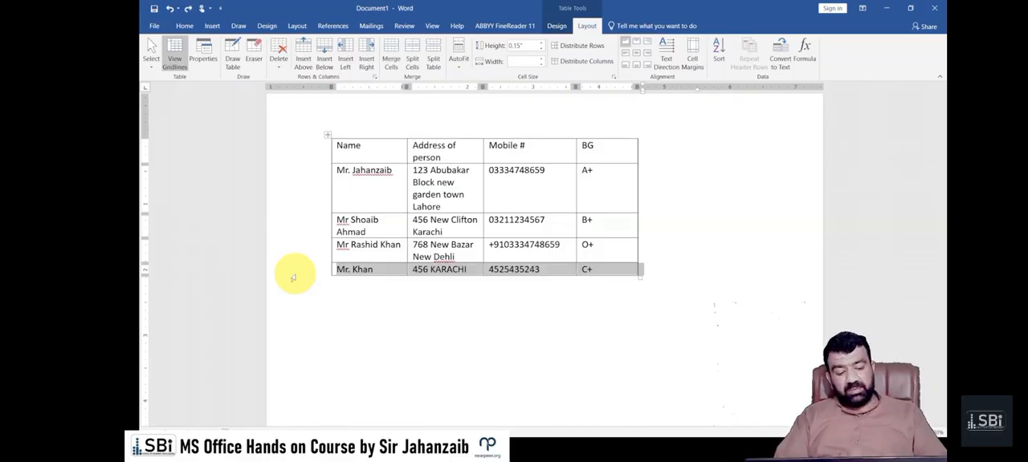
{"action": "key", "text": "BackSpace"}
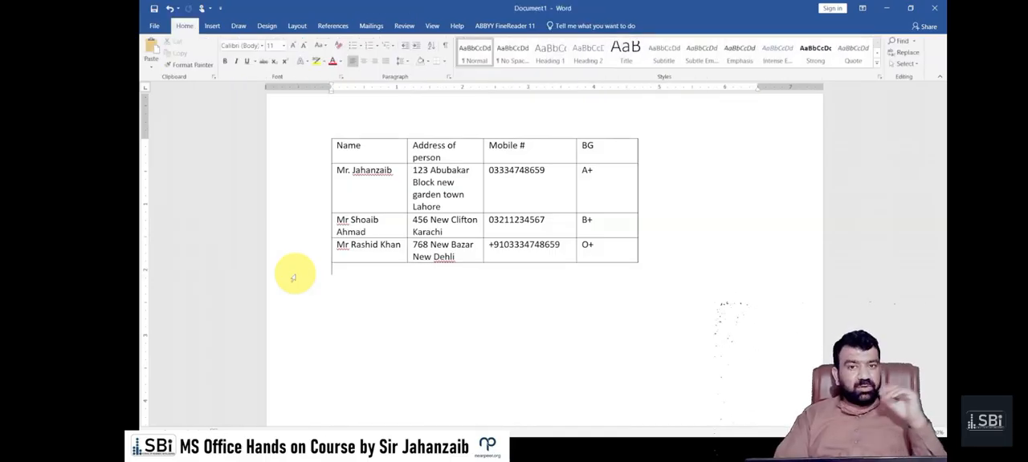
{"action": "key", "text": "ctrl+z"}
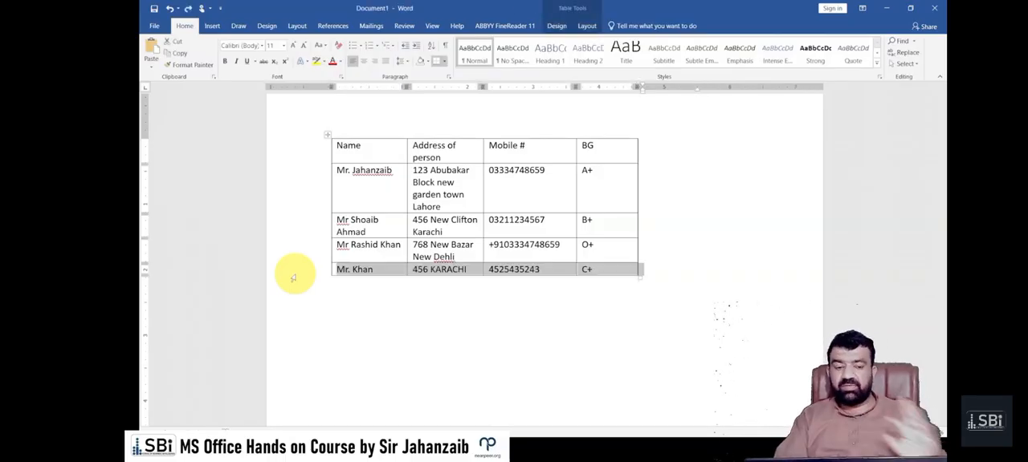
{"action": "left_click", "coordinate": [384, 301]}
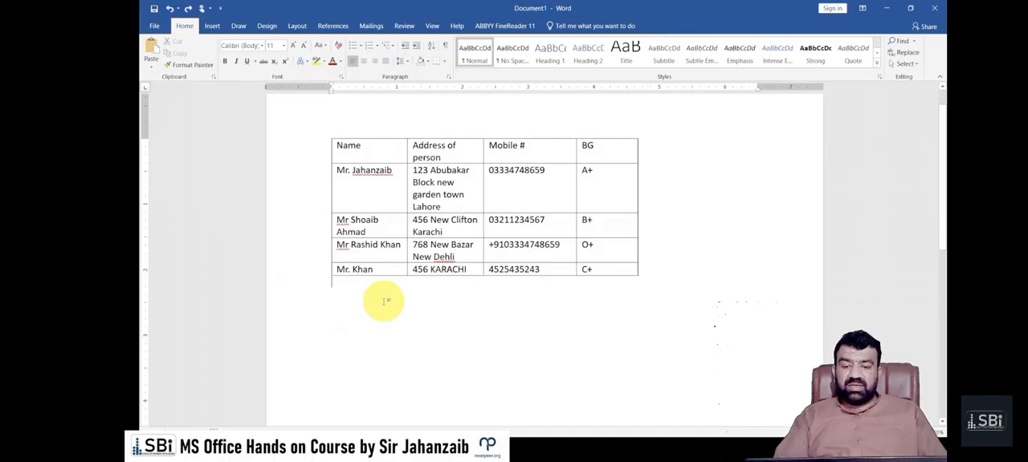
{"action": "left_click", "coordinate": [312, 273]}
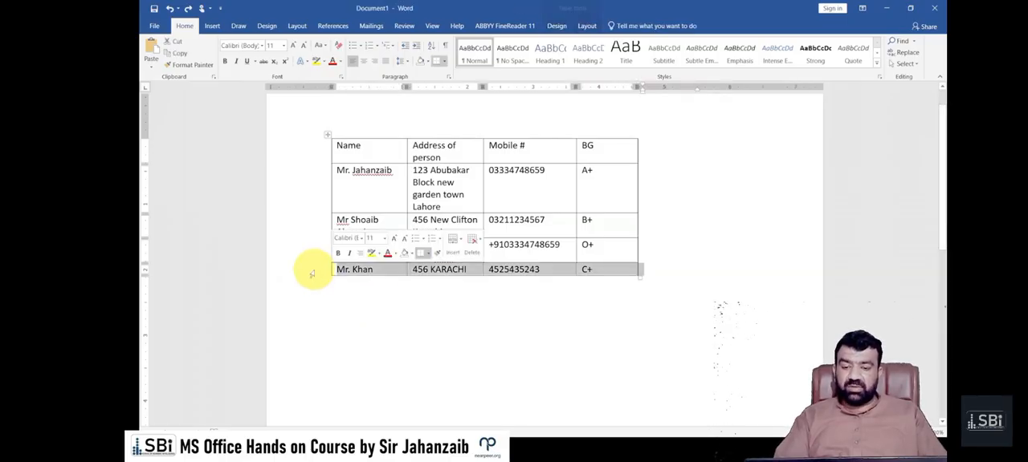
{"action": "right_click", "coordinate": [350, 270]}
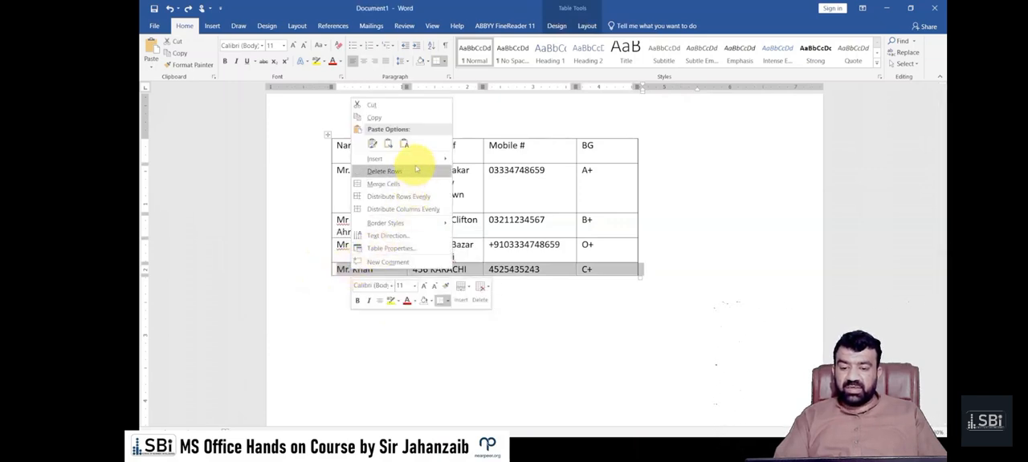
{"action": "left_click", "coordinate": [385, 338]}
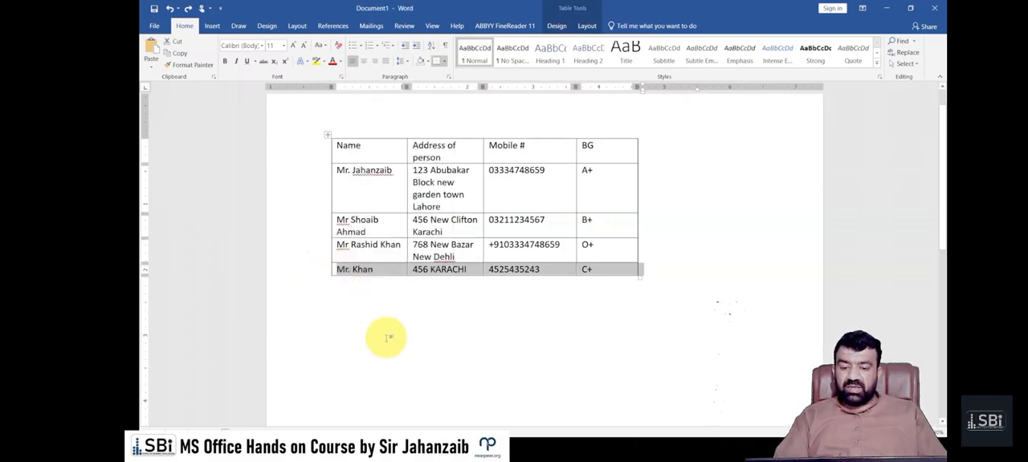
{"action": "left_click", "coordinate": [413, 314]}
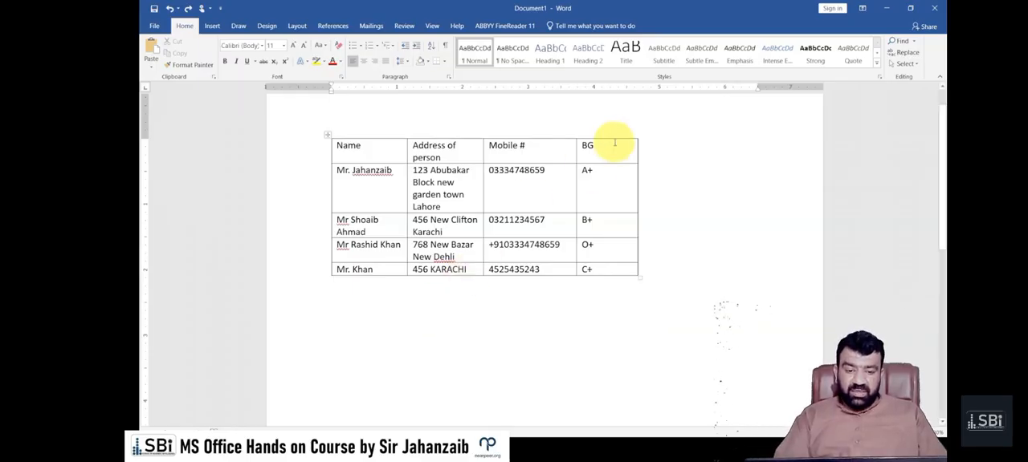
Narrow the BG column and widen the Address of person and Name columns by moving their borders
{"action": "mouse_move", "coordinate": [635, 144]}
{"action": "left_mouse_down"}
{"action": "mouse_move", "coordinate": [566, 144]}
{"action": "mouse_move", "coordinate": [600, 142]}
{"action": "mouse_move", "coordinate": [592, 146]}
{"action": "left_mouse_up"}
{"action": "left_click_drag", "start_coordinate": [484, 142], "coordinate": [553, 142]}
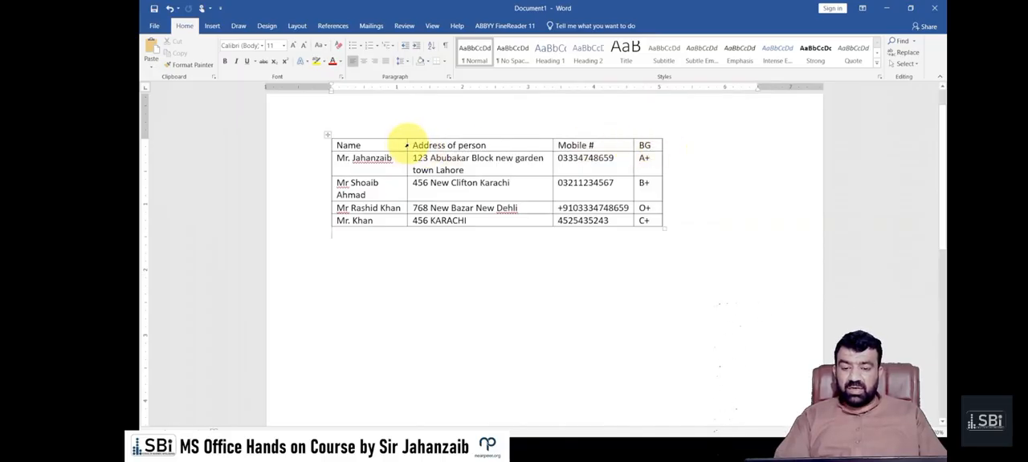
{"action": "left_click_drag", "start_coordinate": [407, 145], "coordinate": [423, 145]}
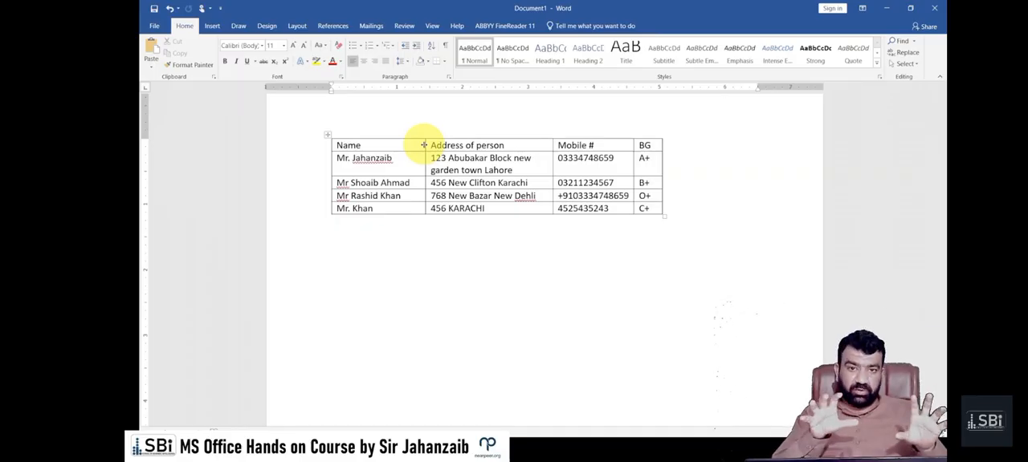
Undo the last three column width changes
{"action": "key", "text": "ctrl+z"}
{"action": "key", "text": "ctrl+z"}
{"action": "key", "text": "ctrl+z"}
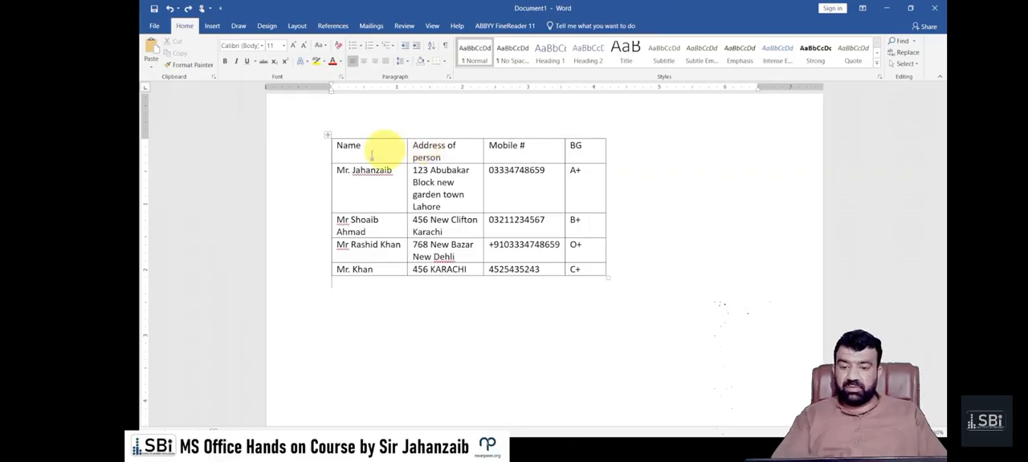
Select the whole table and apply AutoFit Window so it stretches across the page width
{"action": "left_click", "coordinate": [327, 136]}
{"action": "left_click", "coordinate": [376, 175]}
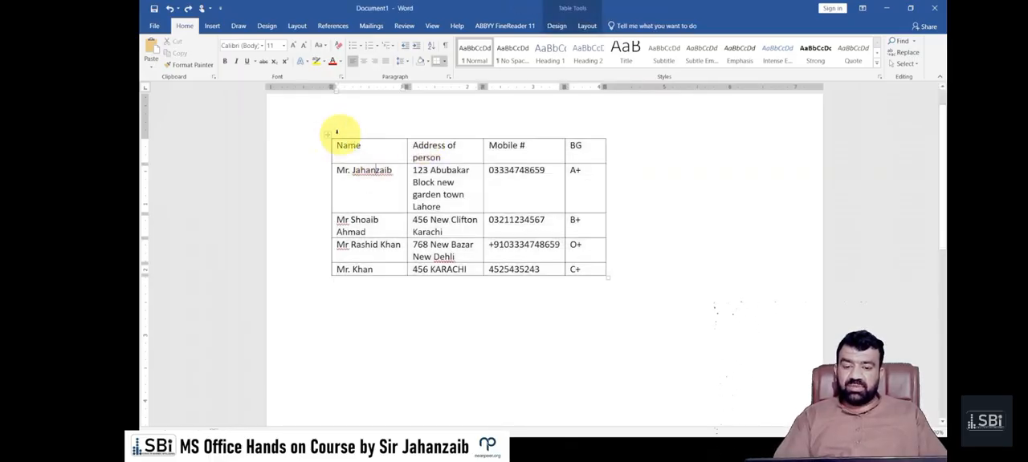
{"action": "left_click", "coordinate": [328, 137]}
{"action": "left_click", "coordinate": [556, 27]}
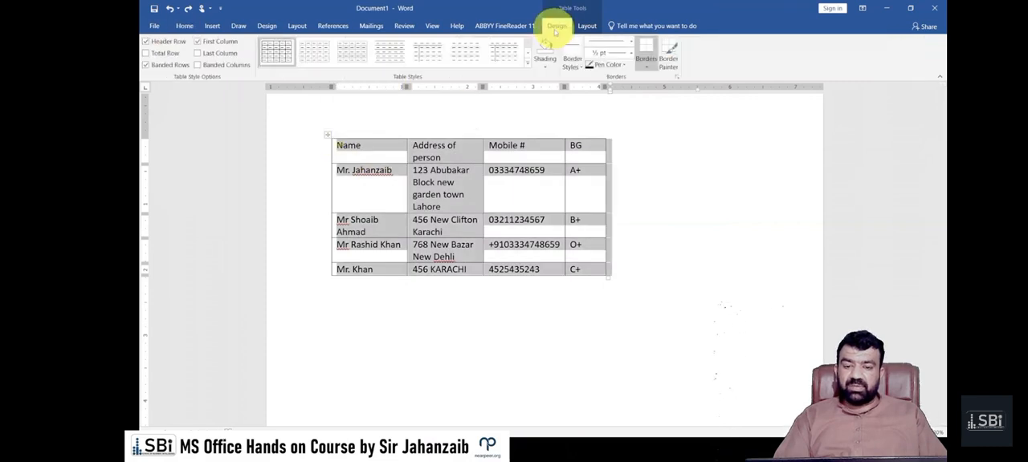
{"action": "left_click", "coordinate": [584, 26]}
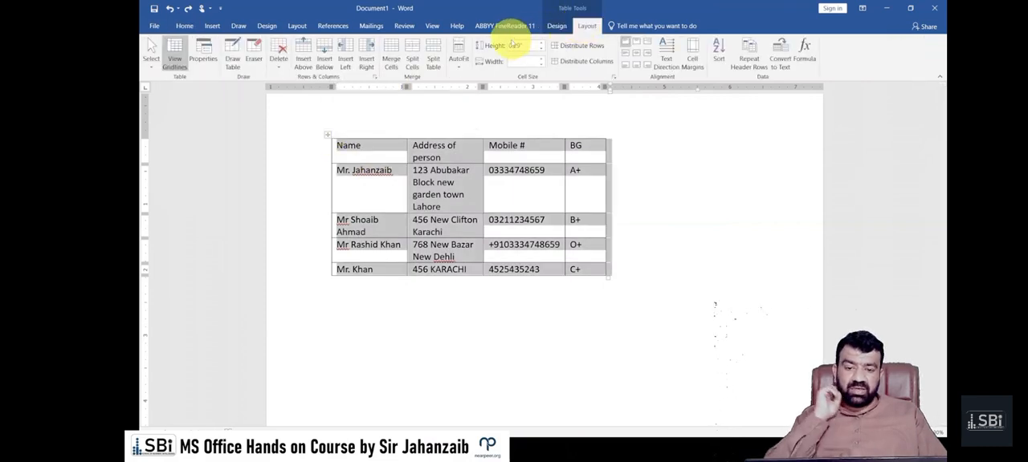
{"action": "left_click", "coordinate": [452, 64]}
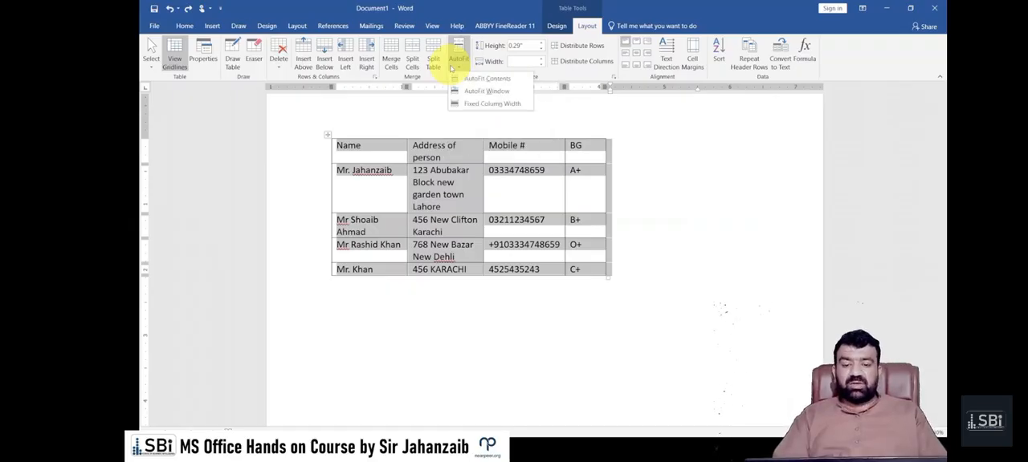
{"action": "left_click", "coordinate": [492, 94]}
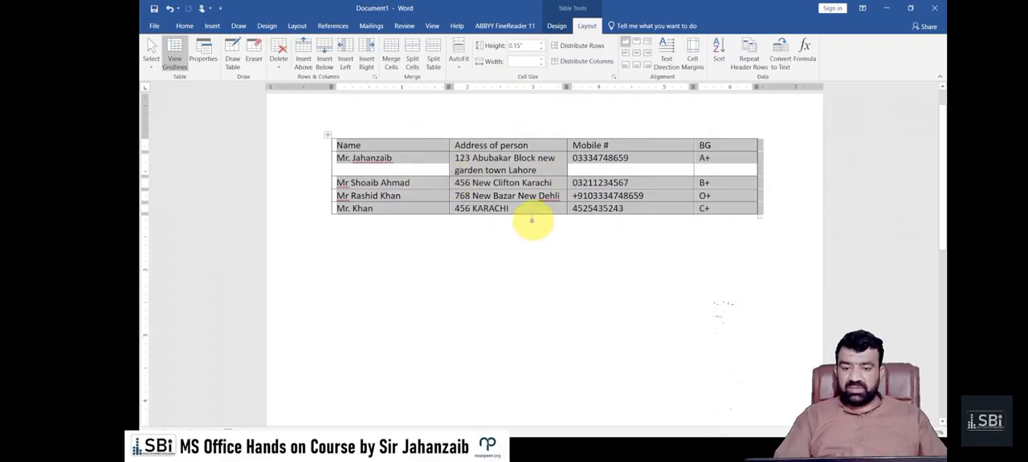
Apply AutoFit Contents to the table's columns, and AutoFit Window to stretch the table across the page again
{"action": "left_click", "coordinate": [460, 64]}
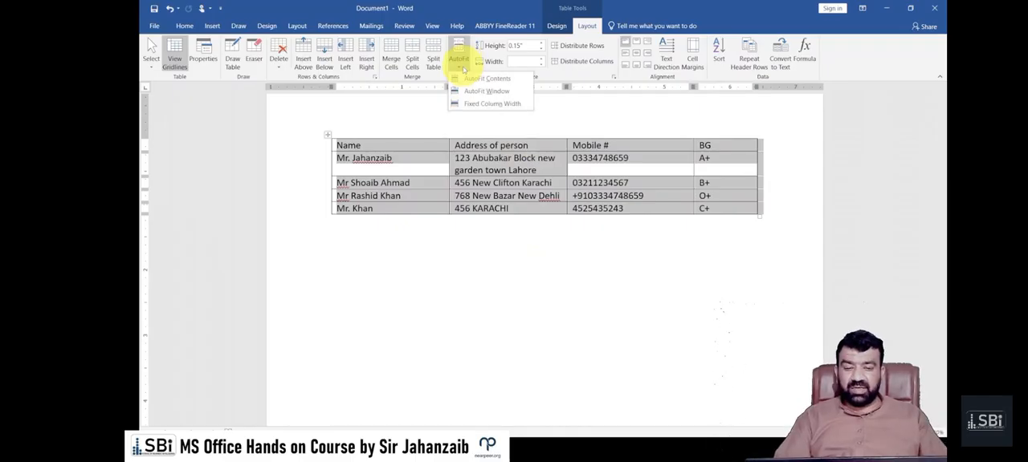
{"action": "left_click", "coordinate": [482, 78]}
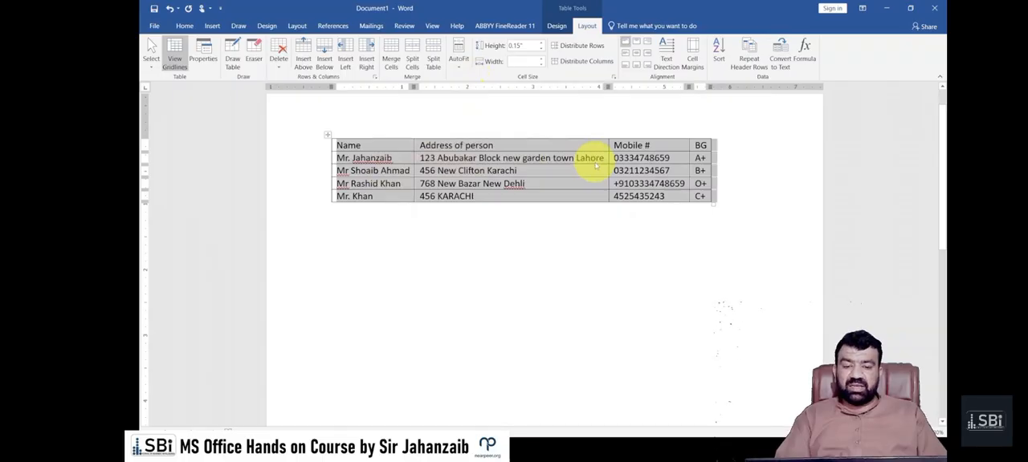
{"action": "left_click", "coordinate": [459, 60]}
{"action": "left_click", "coordinate": [469, 87]}
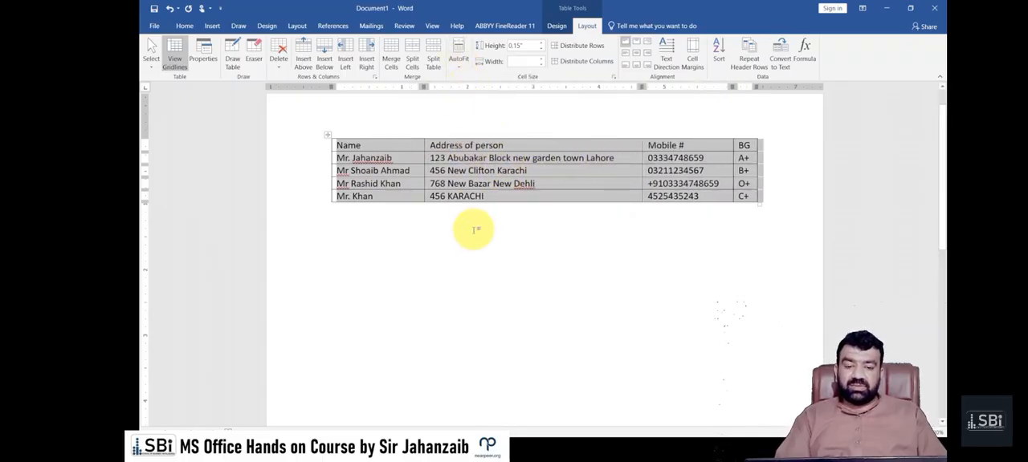
Narrow the Address of person column and widen the BG column by shifting both borders of the Mobile # column
{"action": "left_click", "coordinate": [472, 230]}
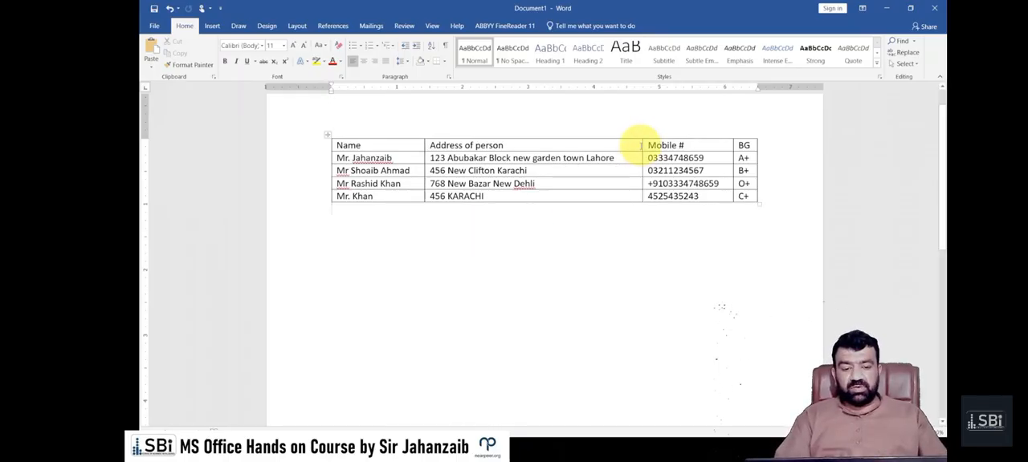
{"action": "left_click_drag", "start_coordinate": [640, 145], "coordinate": [622, 145]}
{"action": "left_click_drag", "start_coordinate": [732, 144], "coordinate": [715, 143]}
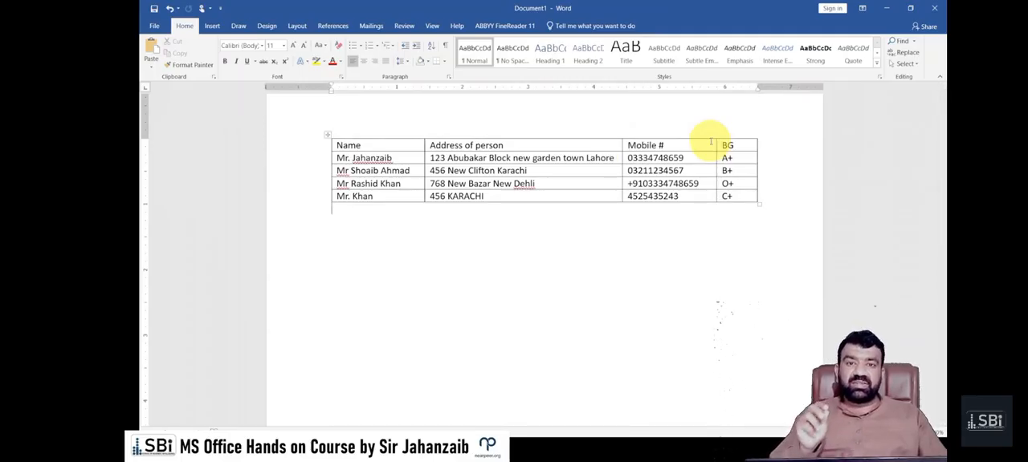
Center the text in all cells of the BG and Mobile # columns, headings included
{"action": "left_click_drag", "start_coordinate": [723, 142], "coordinate": [747, 194]}
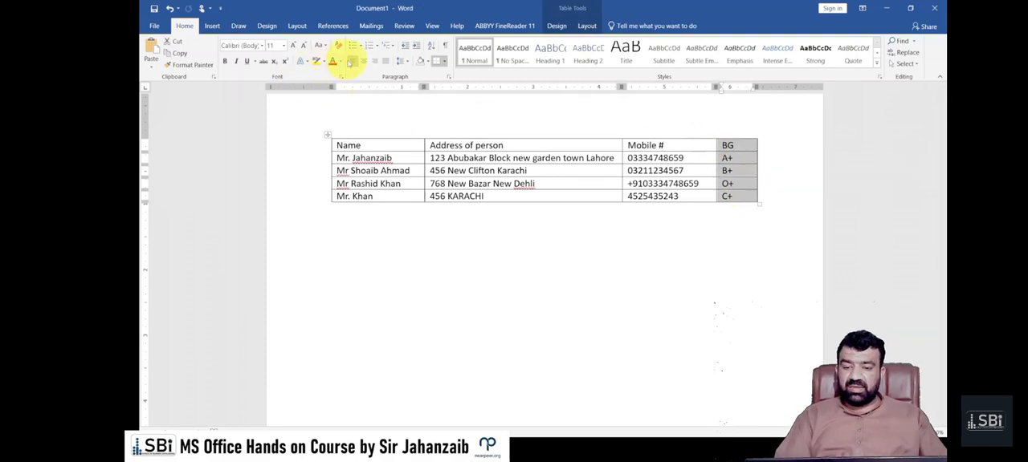
{"action": "left_click", "coordinate": [363, 61]}
{"action": "left_click", "coordinate": [619, 252]}
{"action": "left_click_drag", "start_coordinate": [677, 144], "coordinate": [679, 196]}
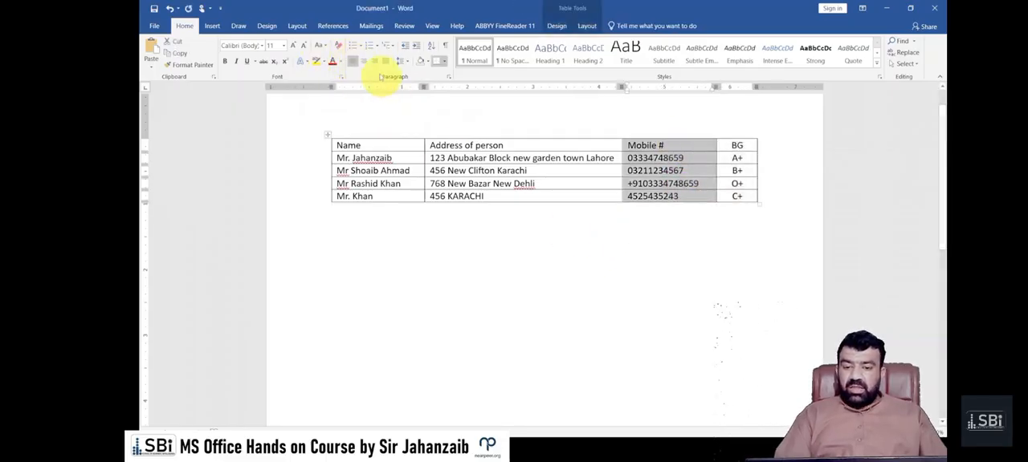
{"action": "left_click", "coordinate": [363, 61]}
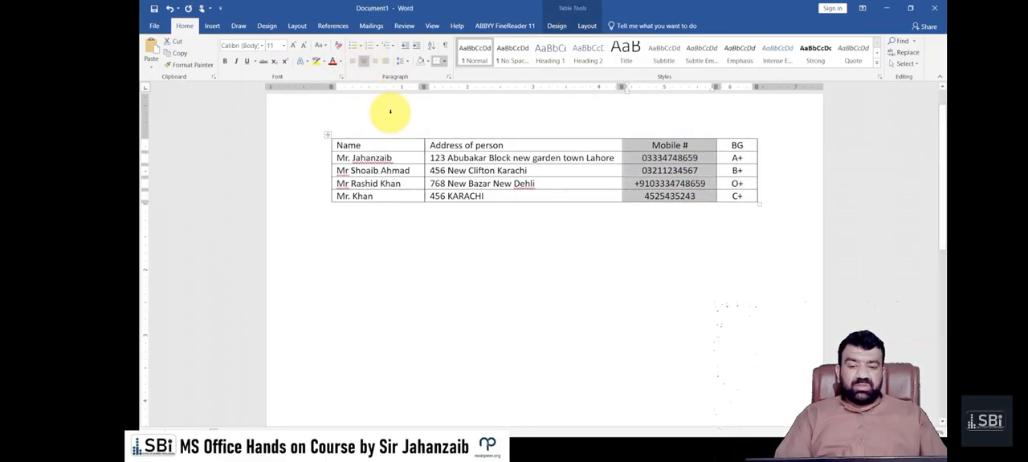
{"action": "left_click", "coordinate": [391, 155]}
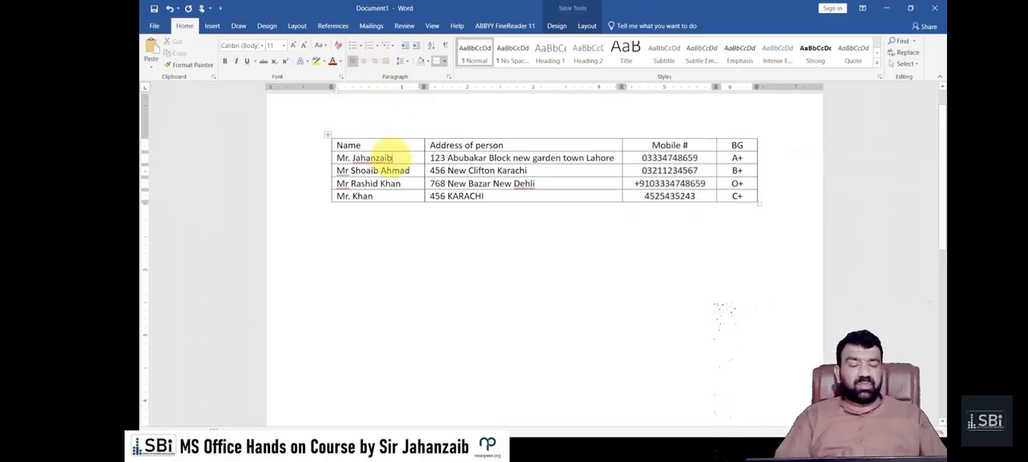